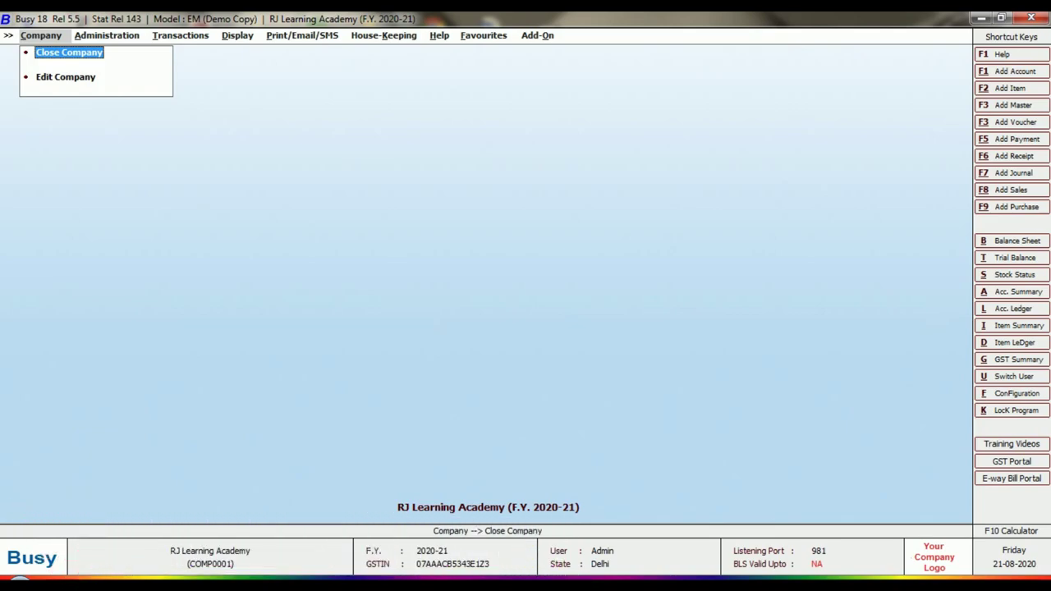
- Open Features / Options from the Administration configuration list
{"action": "key", "text": "Right"}
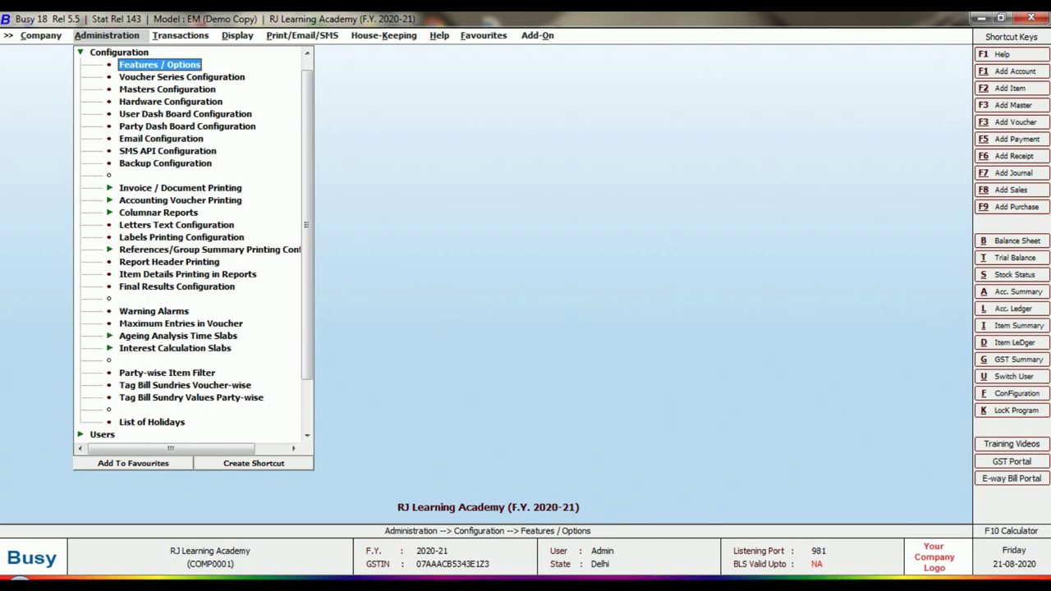
{"action": "key", "text": "Down"}
{"action": "key", "text": "Down"}
{"action": "key", "text": "Down"}
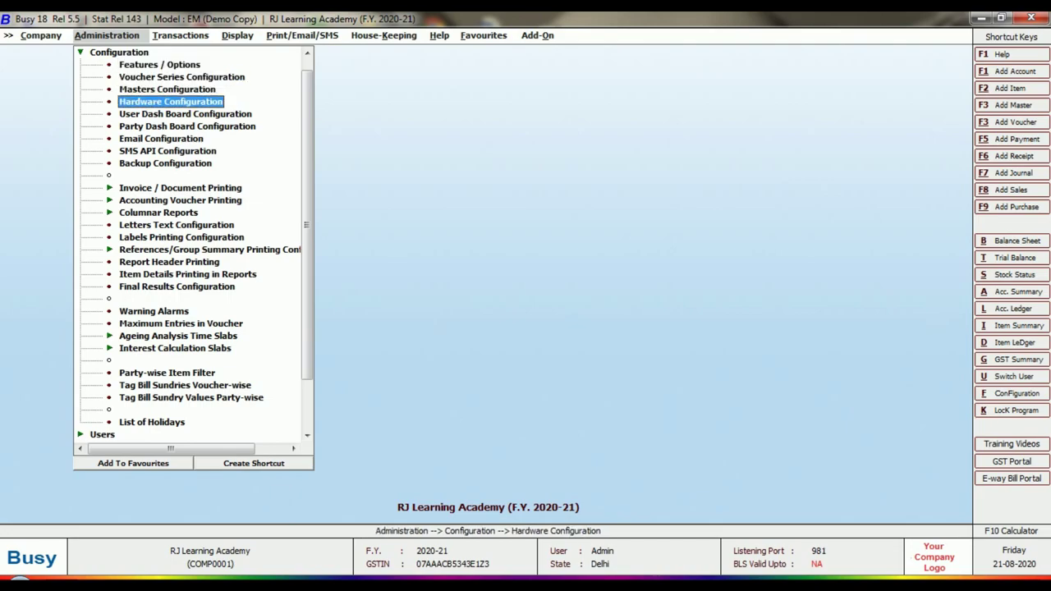
{"action": "key", "text": "Up"}
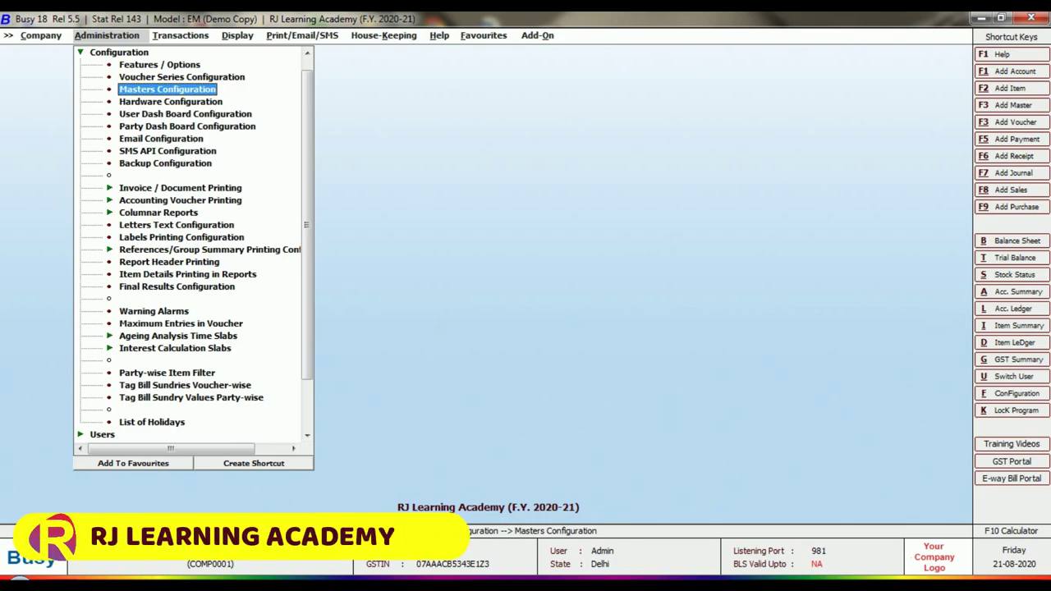
{"action": "key", "text": "Up"}
{"action": "key", "text": "Up"}
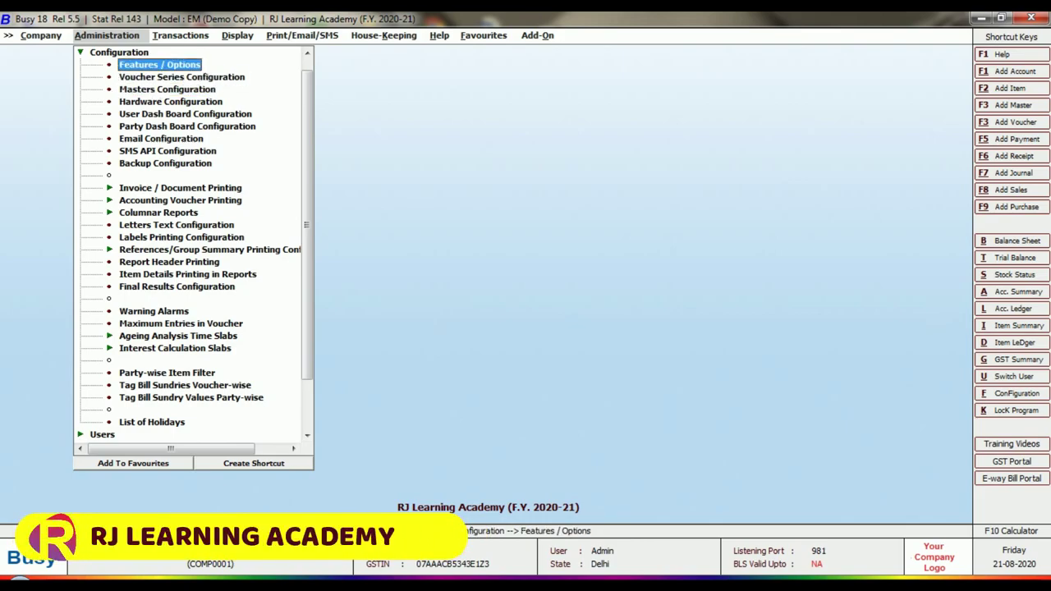
{"action": "key", "text": "Return"}
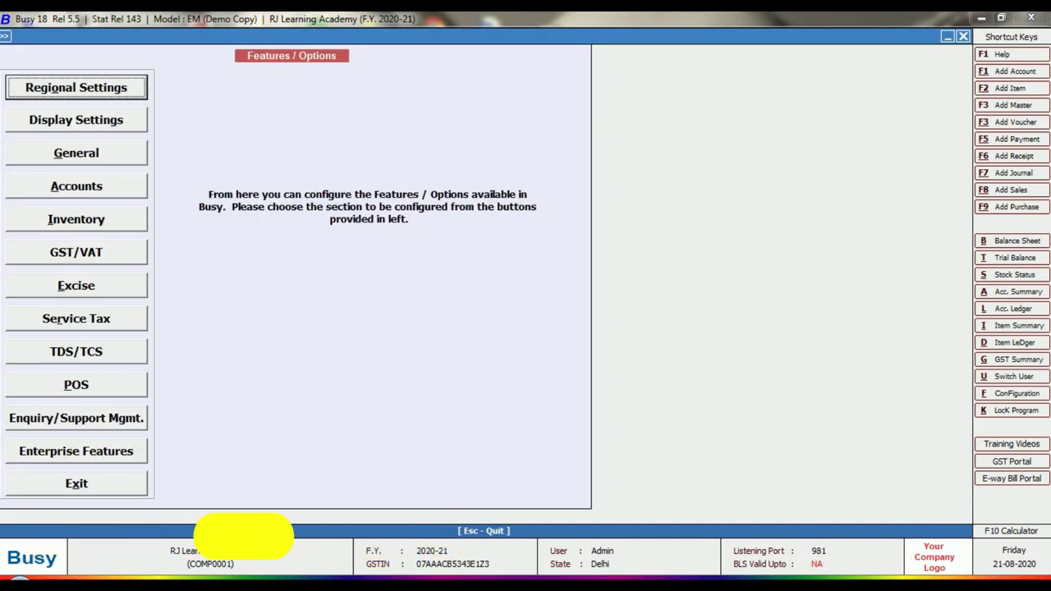
- Enable Credit Limits in the Accounts features, save, and leave Features / Options
{"action": "left_click", "coordinate": [107, 193]}
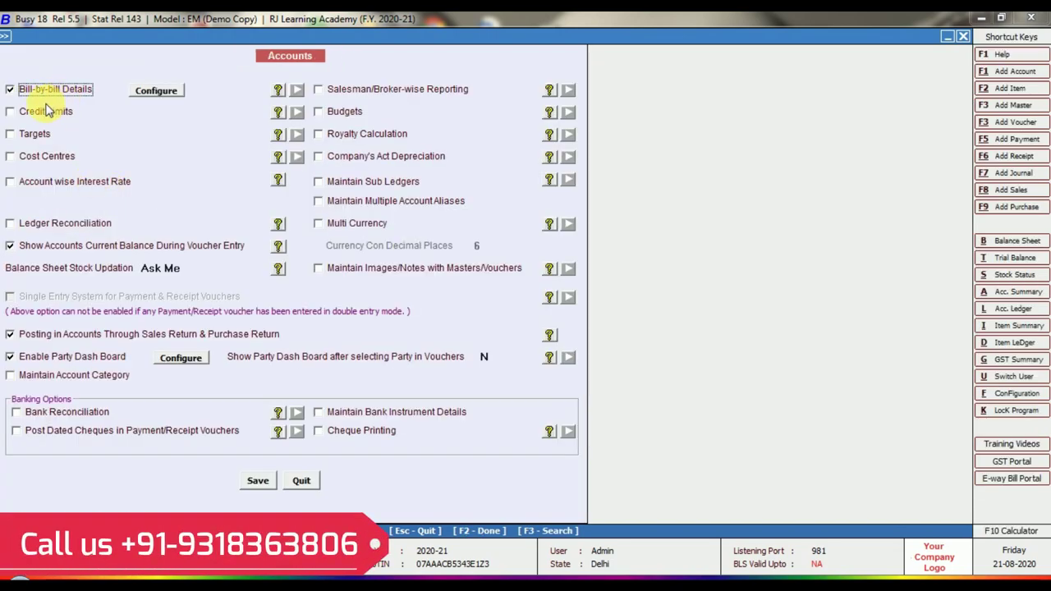
{"action": "left_click", "coordinate": [11, 114]}
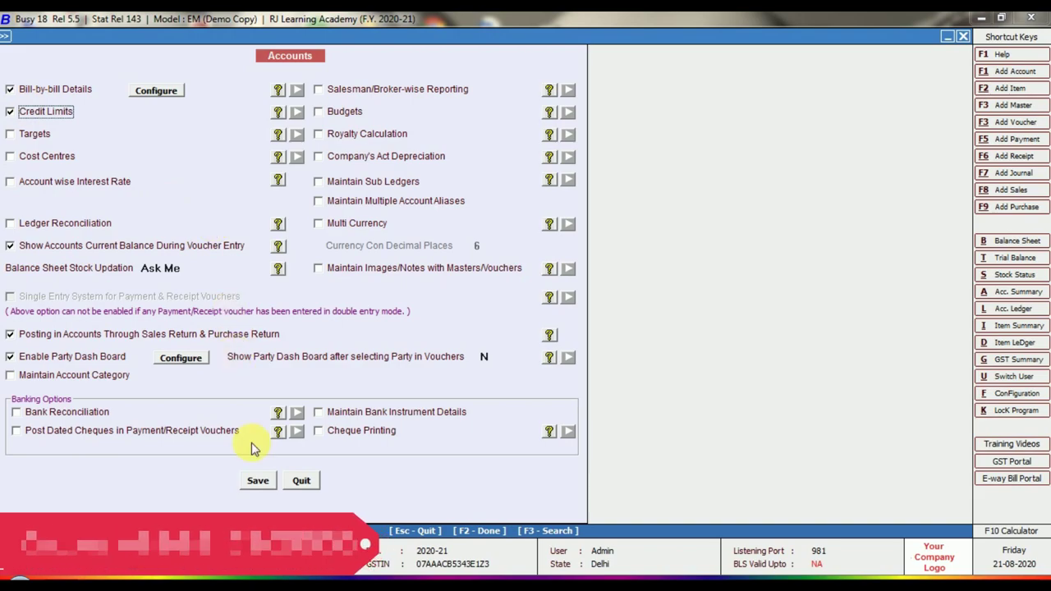
{"action": "left_click", "coordinate": [257, 479]}
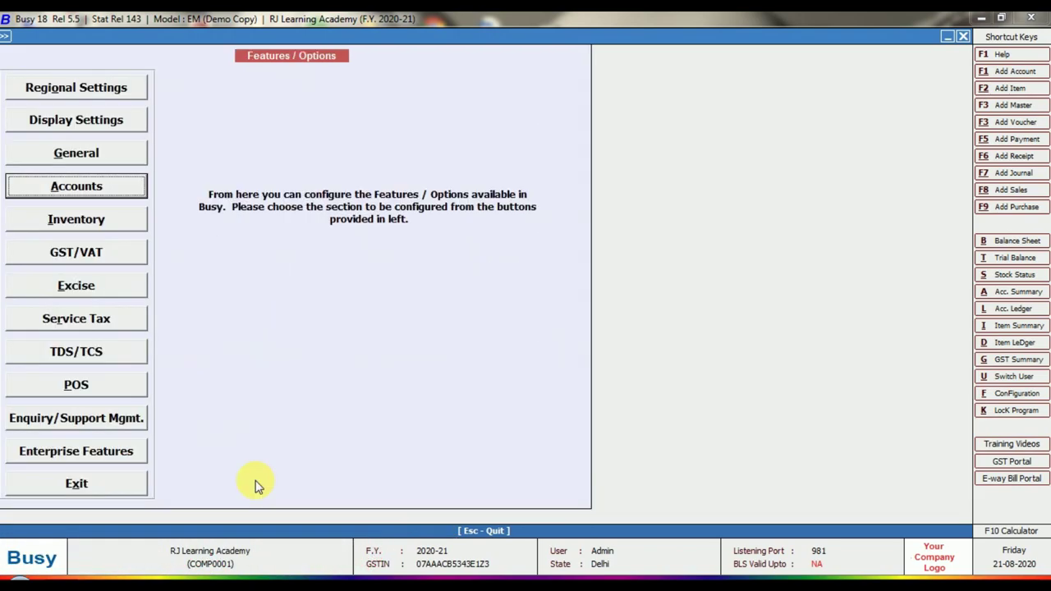
{"action": "key", "text": "Escape"}
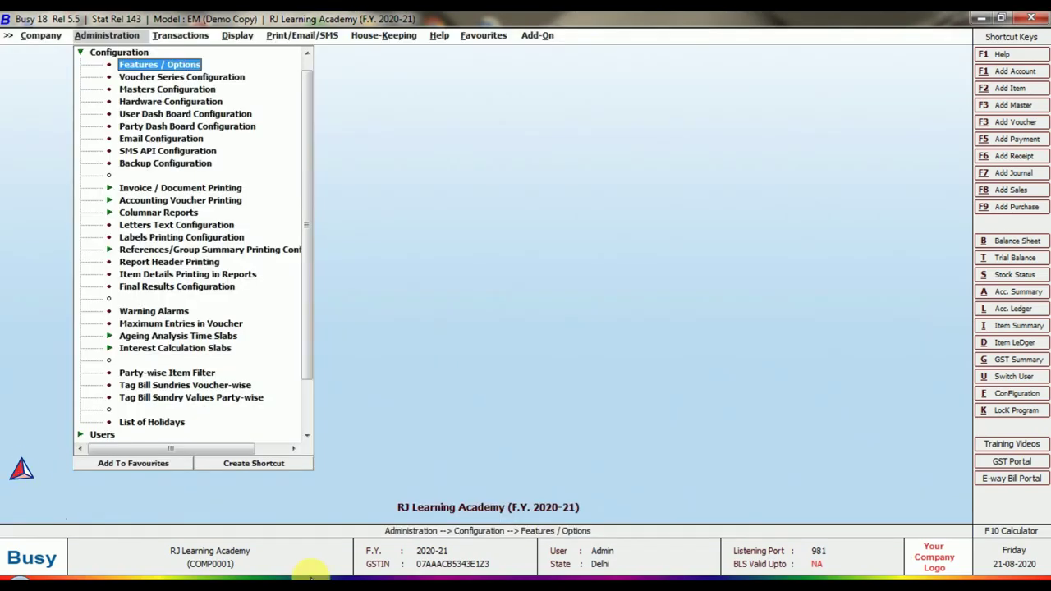
- Open Warning Alarms from the Configuration menu
{"action": "key", "text": "Down"}
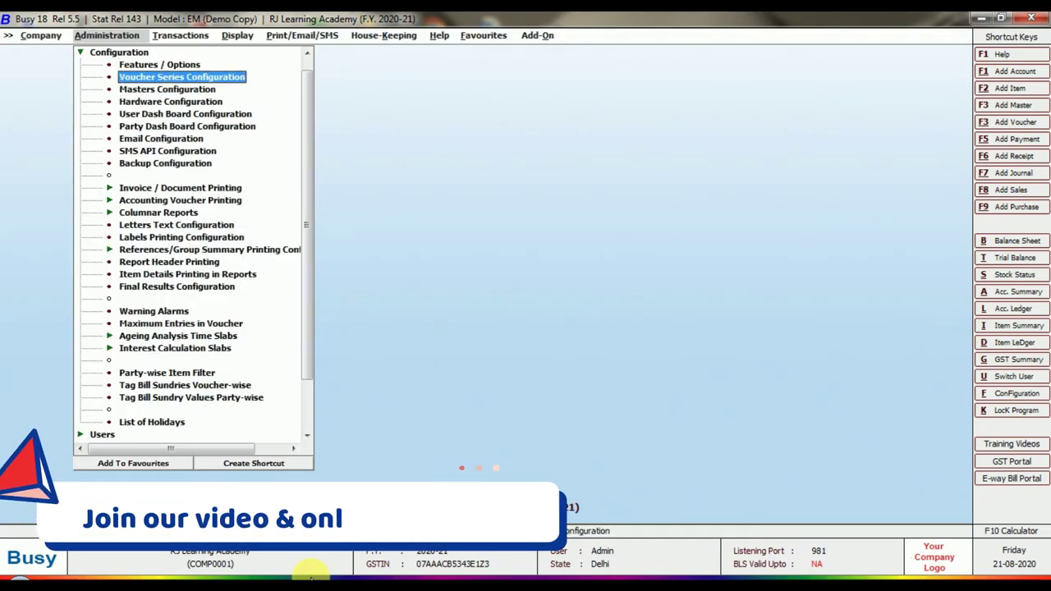
{"action": "key", "text": "Down"}
{"action": "key", "text": "Down"}
{"action": "key", "text": "Down"}
{"action": "key", "text": "Down"}
{"action": "key", "text": "Down"}
{"action": "key", "text": "Down"}
{"action": "key", "text": "Down"}
{"action": "key", "text": "Down"}
{"action": "key", "text": "Down"}
{"action": "key", "text": "Down"}
{"action": "key", "text": "Down"}
{"action": "key", "text": "Down"}
{"action": "key", "text": "Down"}
{"action": "key", "text": "Down"}
{"action": "key", "text": "Down"}
{"action": "key", "text": "Down"}
{"action": "key", "text": "Down"}
{"action": "key", "text": "Down"}
{"action": "key", "text": "Up"}
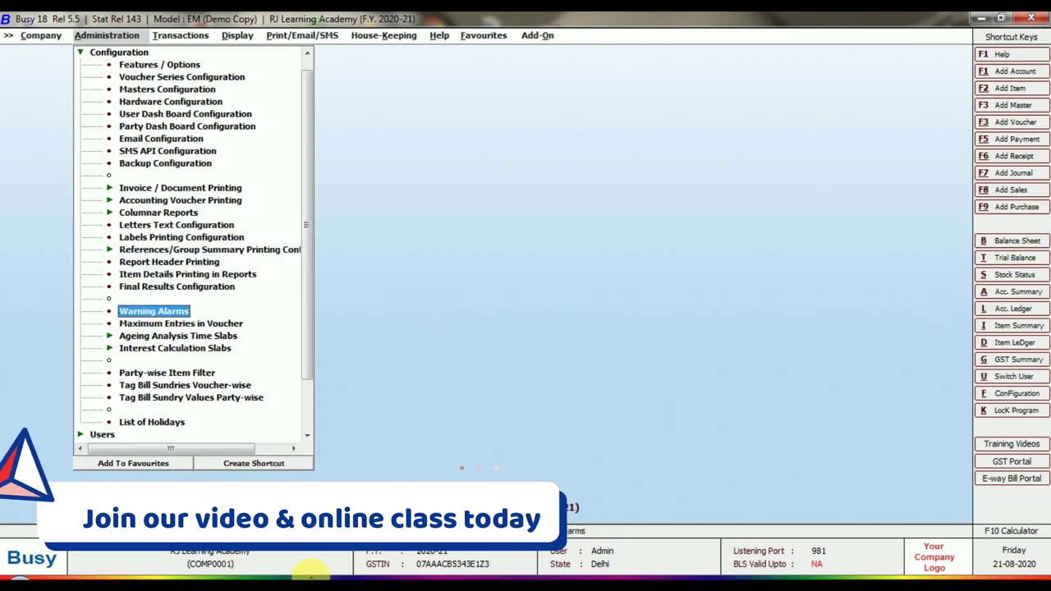
{"action": "key", "text": "Return"}
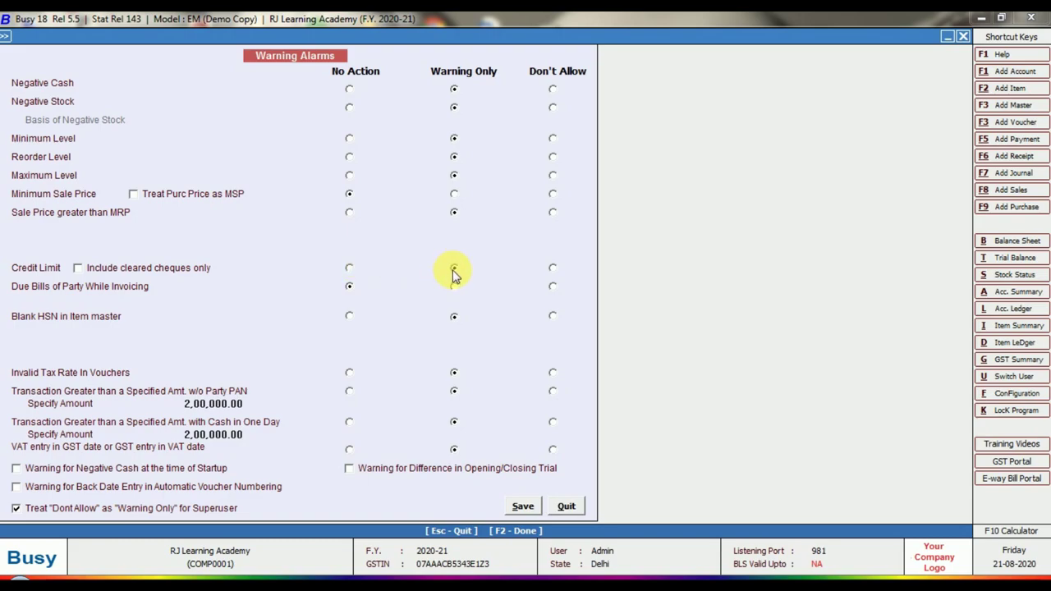
- Set the Credit Limit alarm to Warning Only and save the alarm settings
{"action": "left_click", "coordinate": [453, 270]}
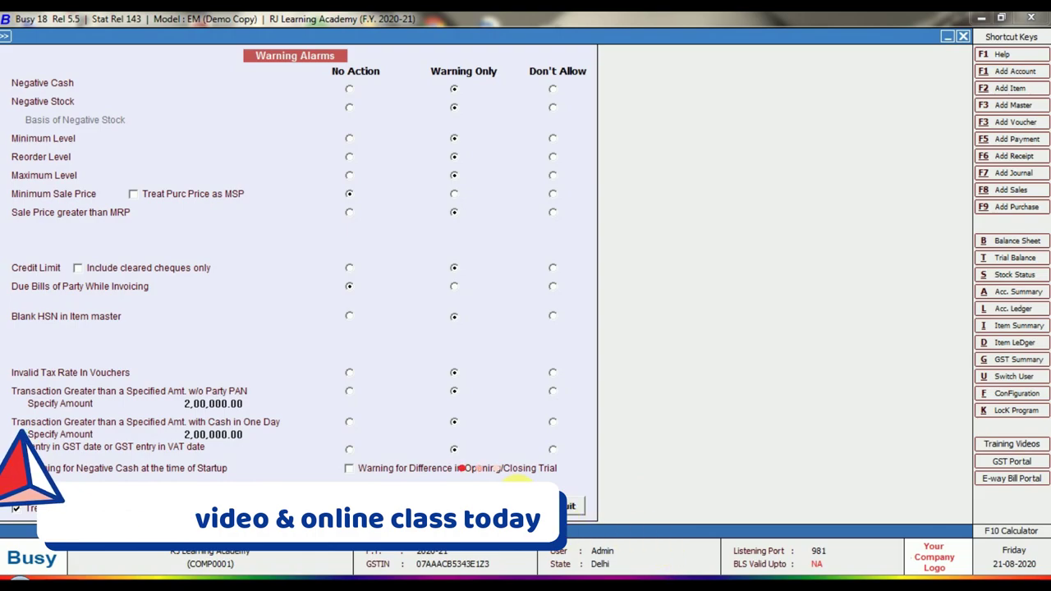
{"action": "left_click", "coordinate": [521, 509]}
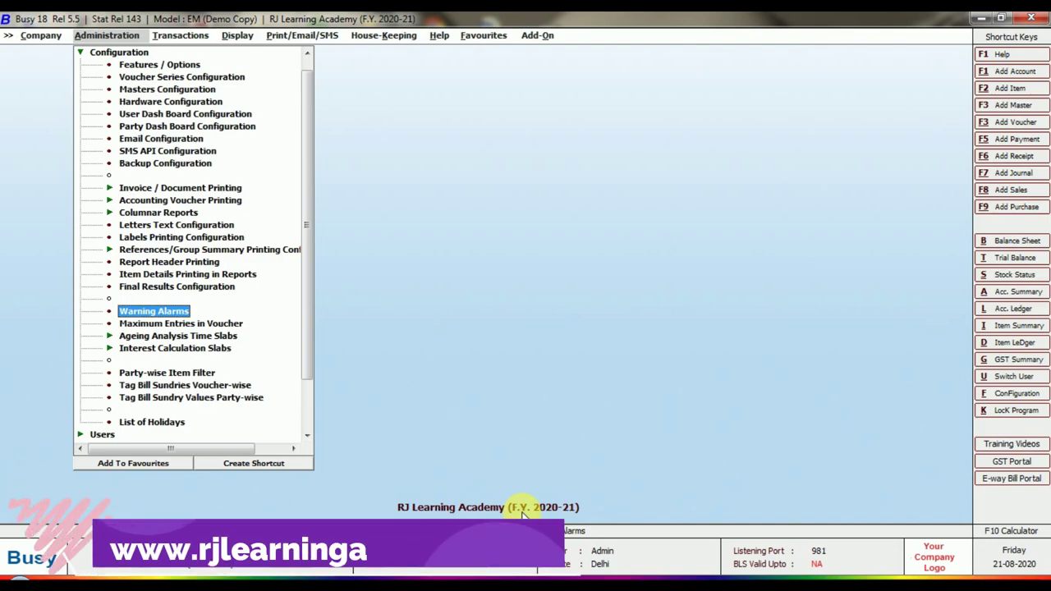
- Open Administration > Masters > Account > Add to start a new account master
{"action": "key", "text": "Up"}
{"action": "key", "text": "Up"}
{"action": "key", "text": "Up"}
{"action": "key", "text": "Up"}
{"action": "key", "text": "Up"}
{"action": "key", "text": "Up"}
{"action": "key", "text": "Up"}
{"action": "key", "text": "Up"}
{"action": "key", "text": "Up"}
{"action": "key", "text": "Up"}
{"action": "key", "text": "Up"}
{"action": "key", "text": "Up"}
{"action": "key", "text": "Up"}
{"action": "key", "text": "Up"}
{"action": "key", "text": "Up"}
{"action": "key", "text": "Up"}
{"action": "key", "text": "Up"}
{"action": "key", "text": "Down"}
{"action": "key", "text": "Down"}
{"action": "key", "text": "Down"}
{"action": "key", "text": "Down"}
{"action": "key", "text": "Down"}
{"action": "key", "text": "Down"}
{"action": "key", "text": "Down"}
{"action": "key", "text": "Down"}
{"action": "key", "text": "Down"}
{"action": "key", "text": "Down"}
{"action": "key", "text": "Down"}
{"action": "key", "text": "Down"}
{"action": "key", "text": "Down"}
{"action": "key", "text": "Down"}
{"action": "key", "text": "Down"}
{"action": "key", "text": "Down"}
{"action": "key", "text": "Down"}
{"action": "key", "text": "Down"}
{"action": "key", "text": "Down"}
{"action": "key", "text": "Down"}
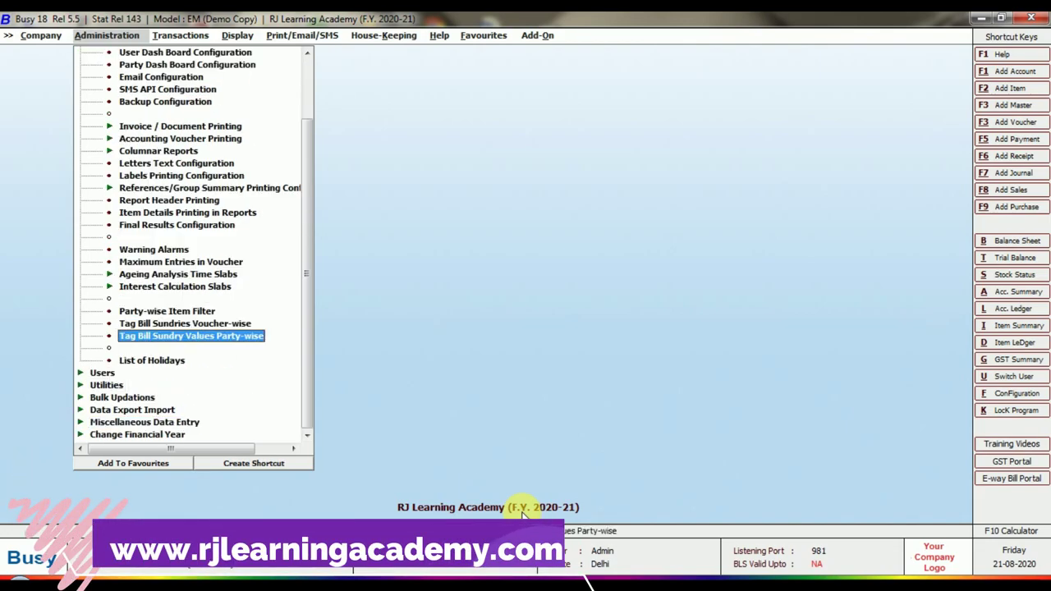
{"action": "key", "text": "Down"}
{"action": "key", "text": "Down"}
{"action": "key", "text": "Down"}
{"action": "key", "text": "Down"}
{"action": "key", "text": "Down"}
{"action": "key", "text": "Down"}
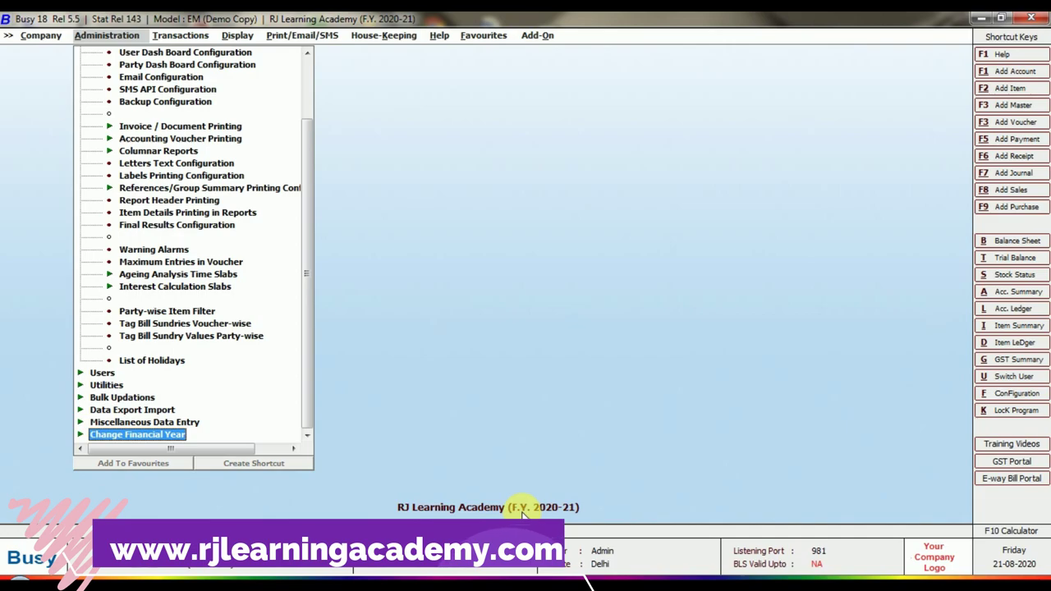
{"action": "key", "text": "Up"}
{"action": "key", "text": "Up"}
{"action": "key", "text": "Up"}
{"action": "key", "text": "Up"}
{"action": "key", "text": "Up"}
{"action": "key", "text": "Up"}
{"action": "key", "text": "Up"}
{"action": "key", "text": "Up"}
{"action": "key", "text": "Up"}
{"action": "key", "text": "Up"}
{"action": "key", "text": "Up"}
{"action": "key", "text": "Up"}
{"action": "key", "text": "Up"}
{"action": "key", "text": "Up"}
{"action": "key", "text": "Up"}
{"action": "key", "text": "Up"}
{"action": "key", "text": "Up"}
{"action": "key", "text": "Up"}
{"action": "key", "text": "Up"}
{"action": "key", "text": "Up"}
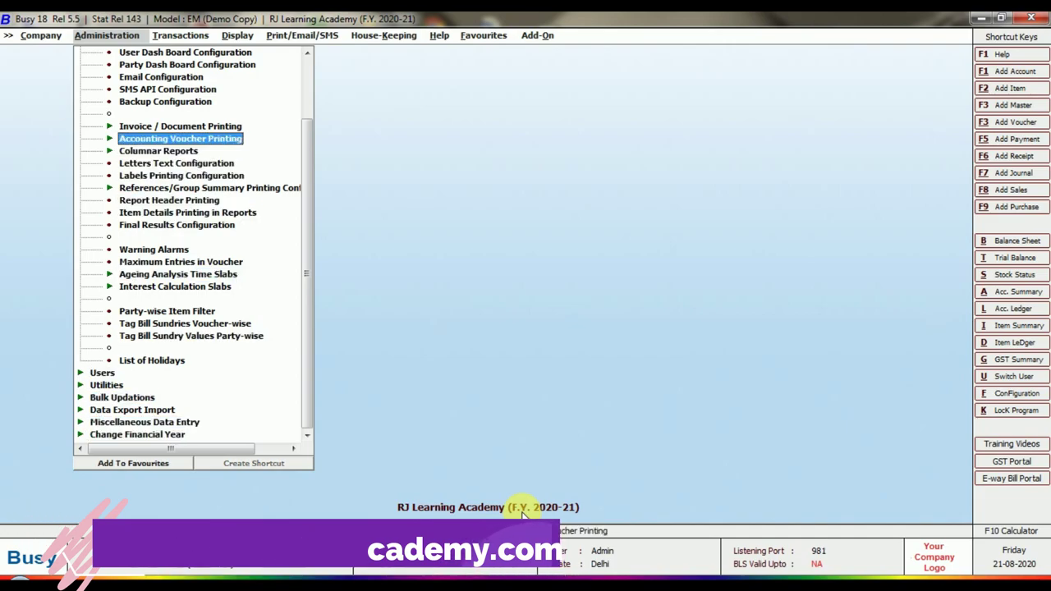
{"action": "key", "text": "Up"}
{"action": "key", "text": "Up"}
{"action": "key", "text": "Up"}
{"action": "key", "text": "Up"}
{"action": "key", "text": "Up"}
{"action": "key", "text": "Up"}
{"action": "key", "text": "Up"}
{"action": "key", "text": "Up"}
{"action": "key", "text": "Up"}
{"action": "key", "text": "Up"}
{"action": "key", "text": "Up"}
{"action": "key", "text": "Up"}
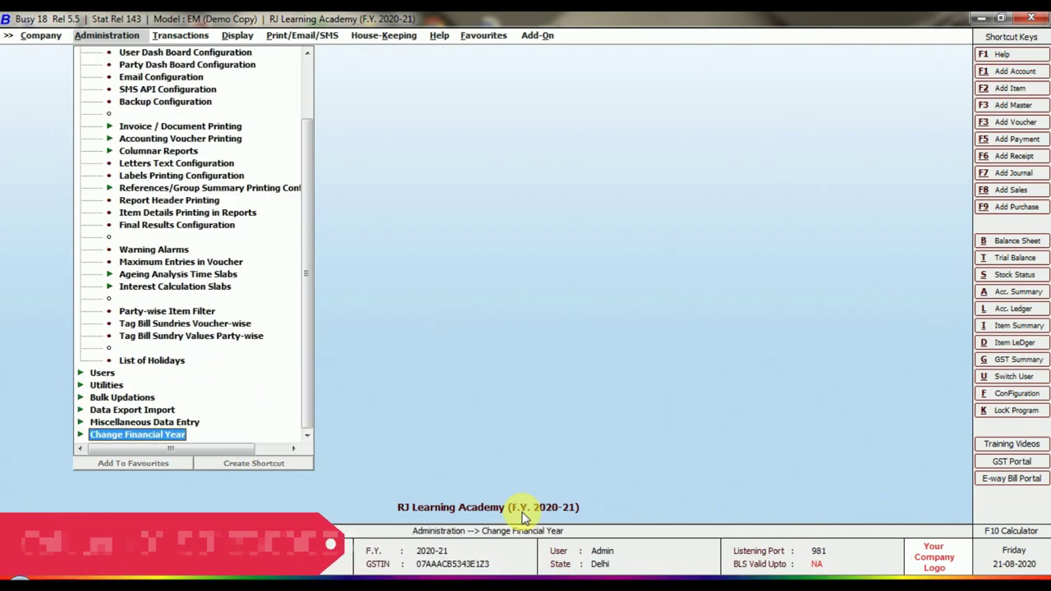
{"action": "key", "text": "Down"}
{"action": "key", "text": "Right"}
{"action": "key", "text": "Down"}
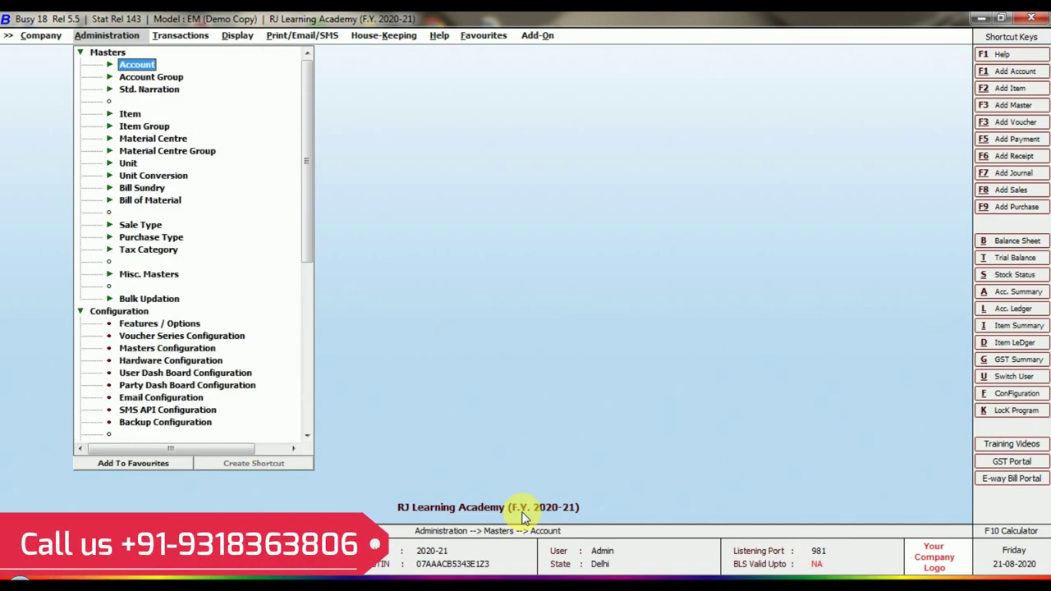
{"action": "key", "text": "Right"}
{"action": "key", "text": "Down"}
{"action": "key", "text": "Return"}
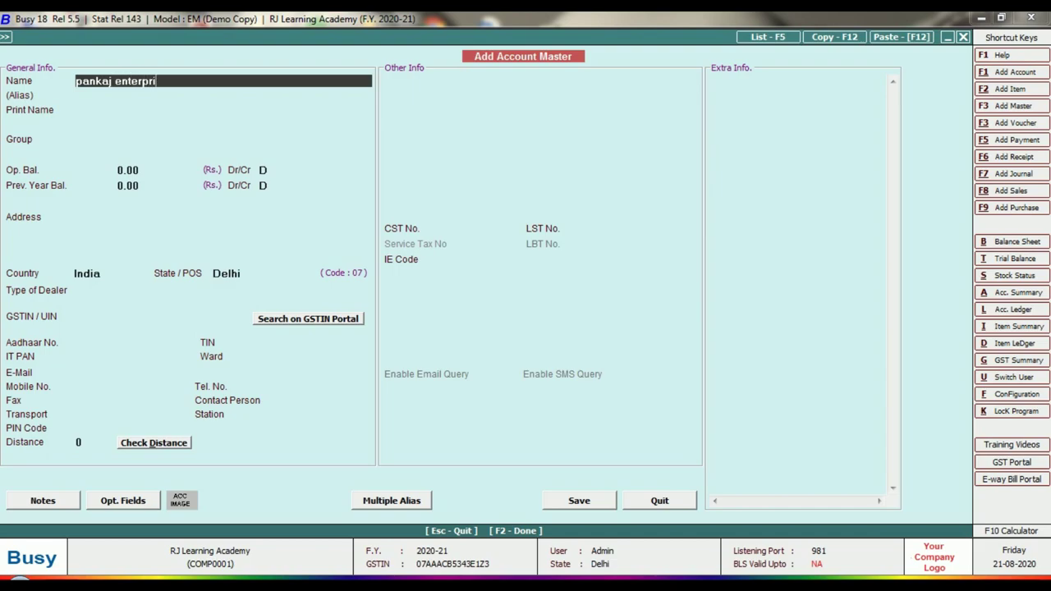
- Accept the party name and assign the account to the Sundry Debtors group
{"action": "key", "text": "Return"}
{"action": "key", "text": "Return"}
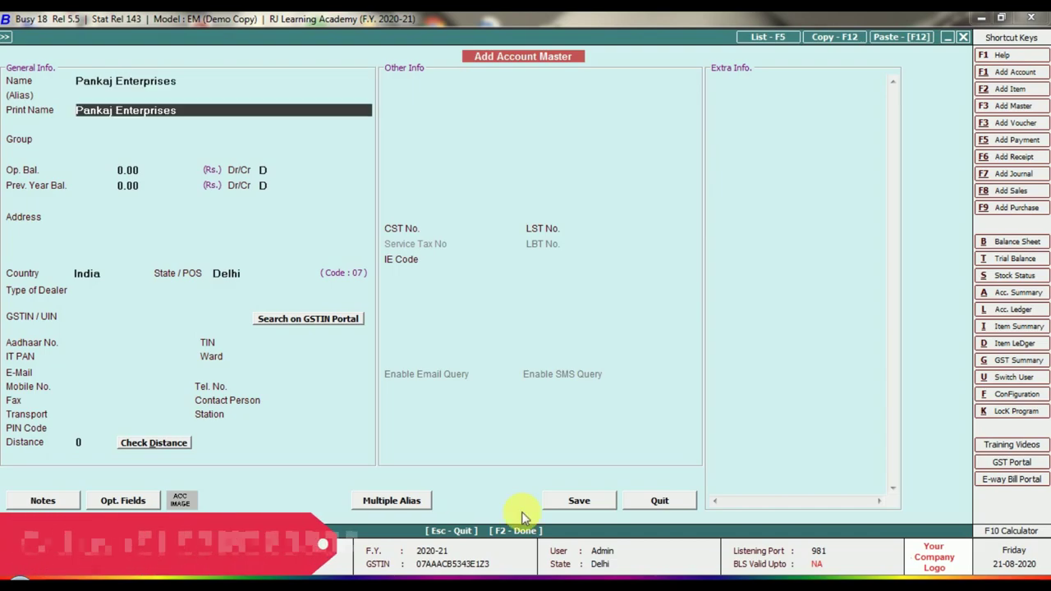
{"action": "key", "text": "Return"}
{"action": "type", "text": "s"}
{"action": "key", "text": "Down"}
{"action": "key", "text": "Down"}
{"action": "key", "text": "Down"}
{"action": "key", "text": "Down"}
{"action": "key", "text": "Down"}
{"action": "key", "text": "Down"}
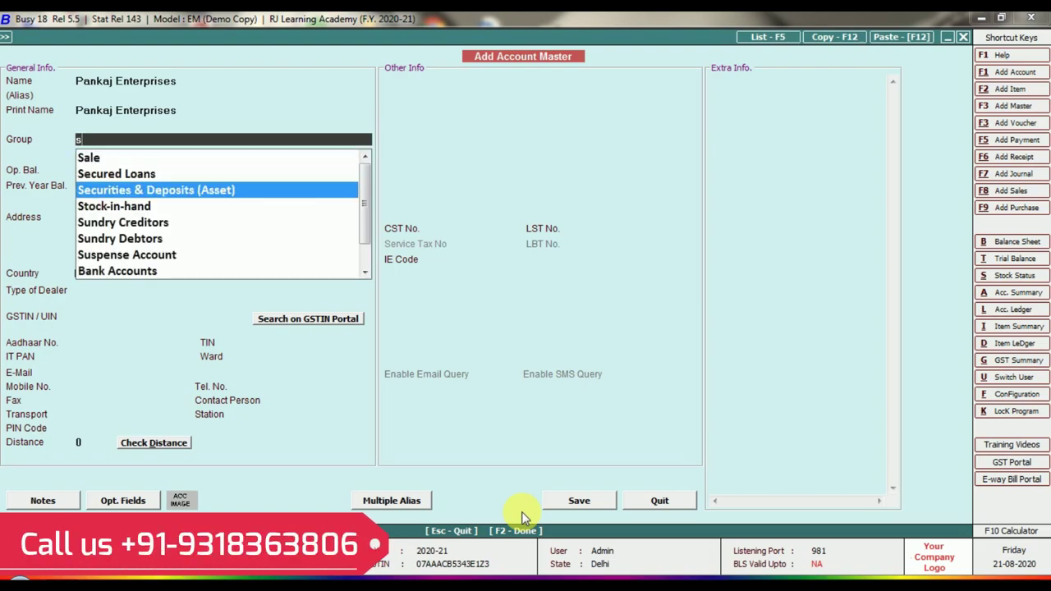
{"action": "key", "text": "Up"}
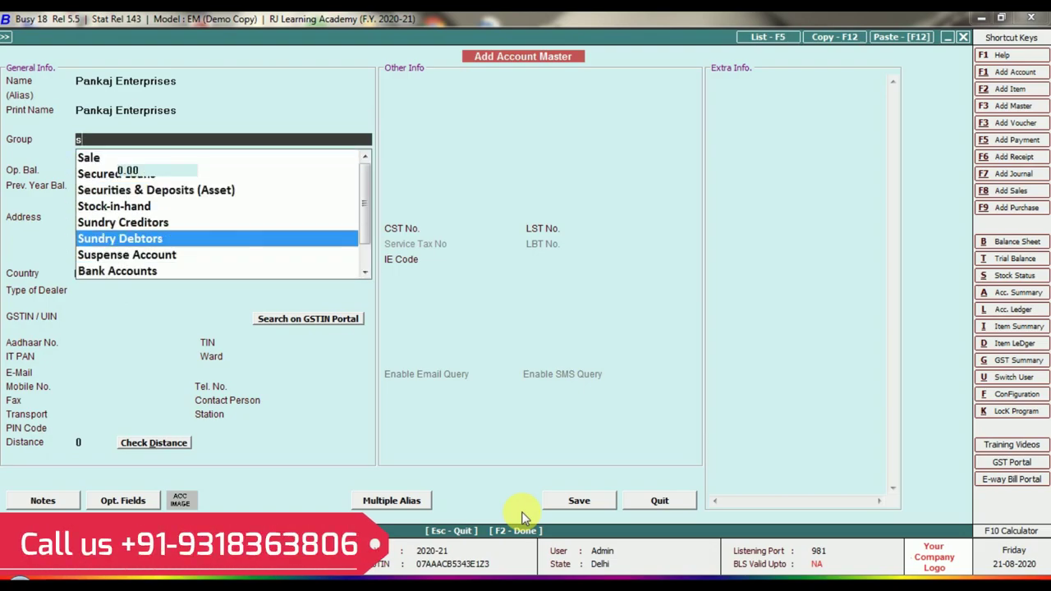
{"action": "key", "text": "Return"}
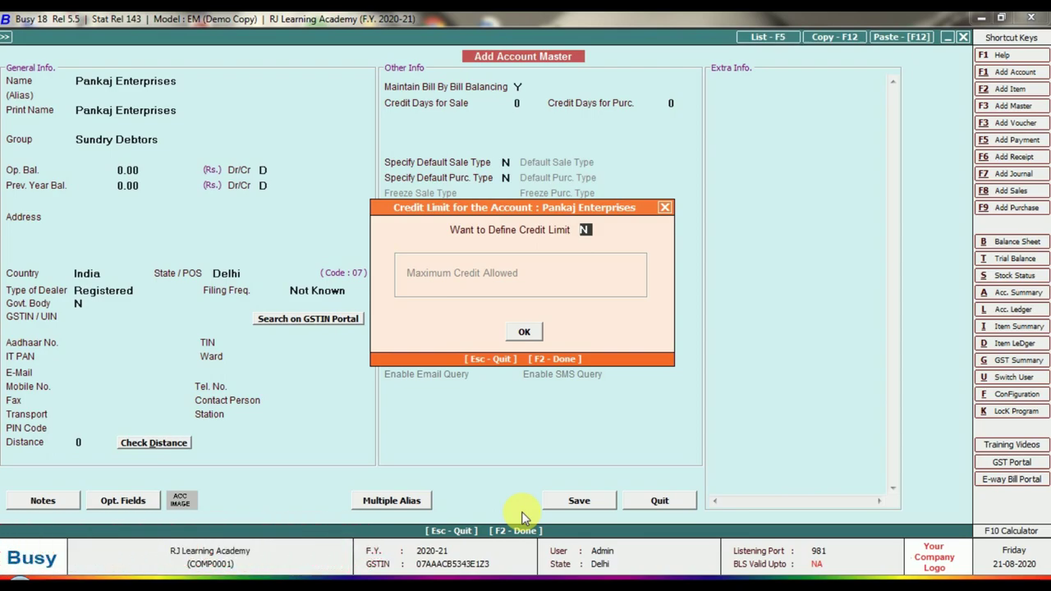
- Define a maximum credit limit of 30,000 for the account
{"action": "type", "text": "Y"}
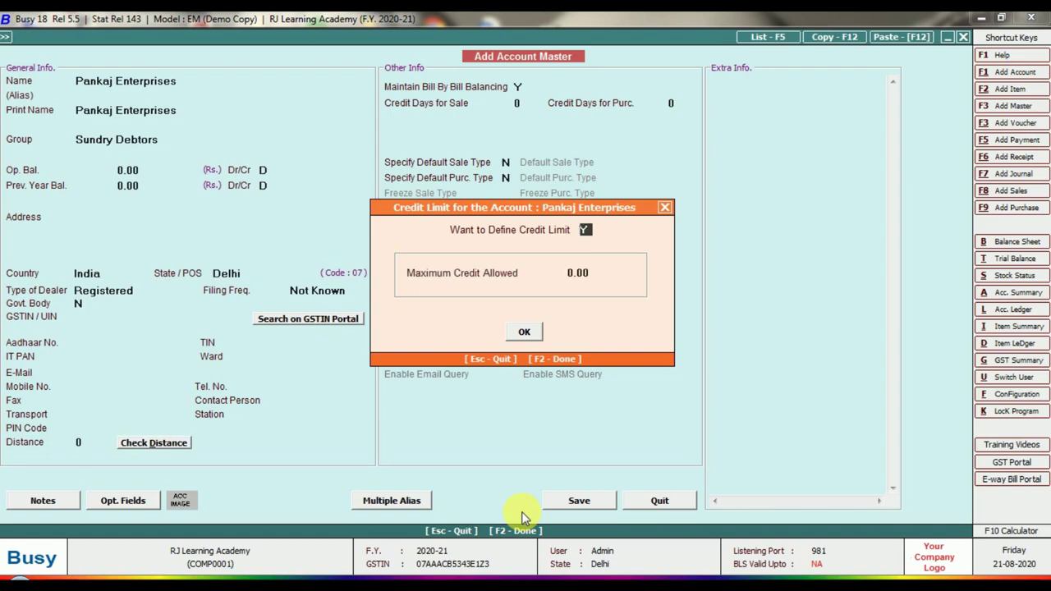
{"action": "key", "text": "Return"}
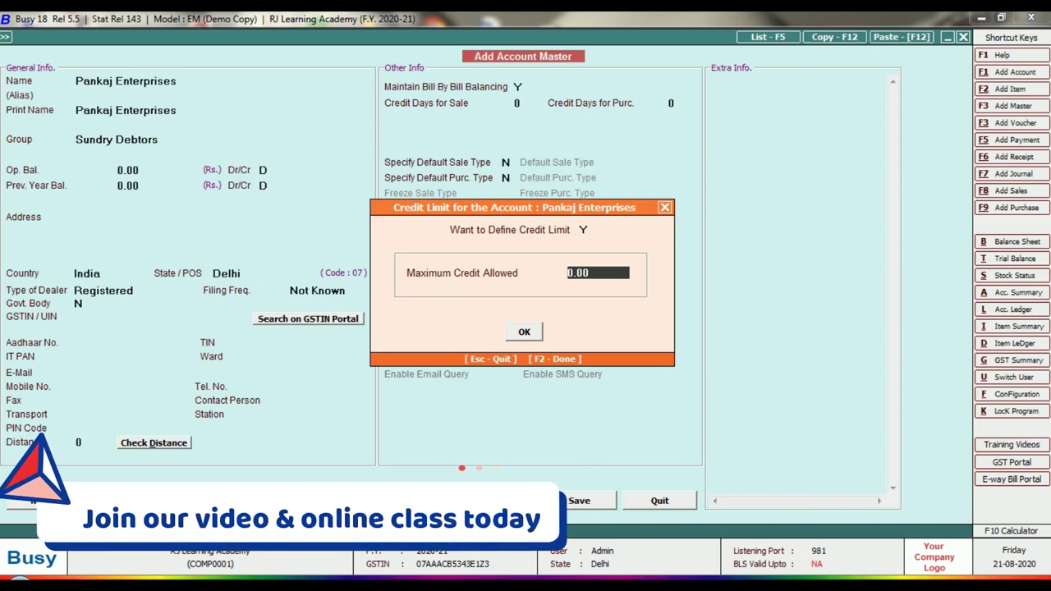
{"action": "type", "text": "30000"}
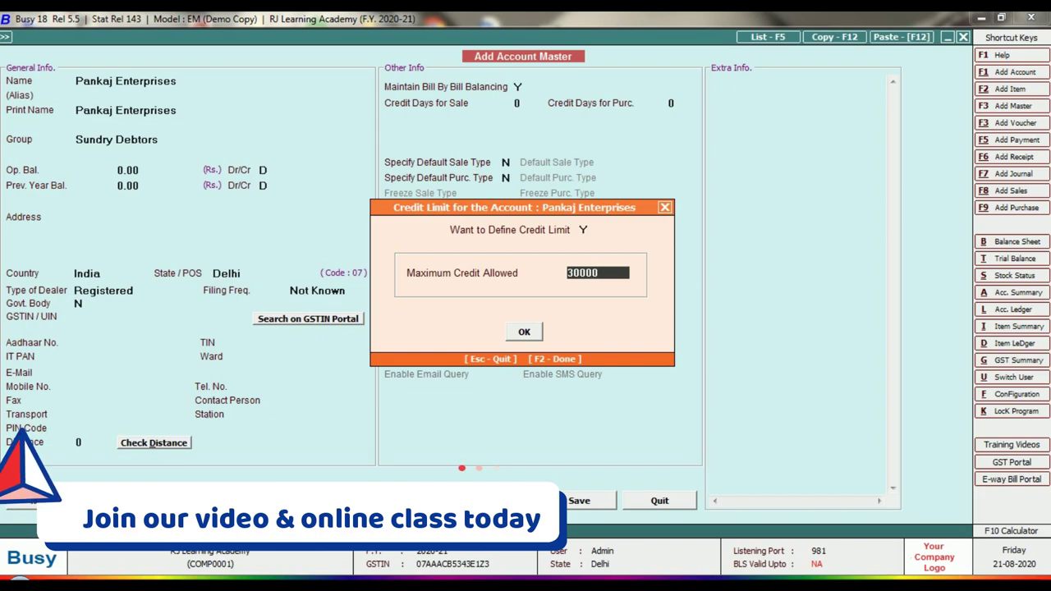
{"action": "key", "text": "Return"}
{"action": "key", "text": "Return"}
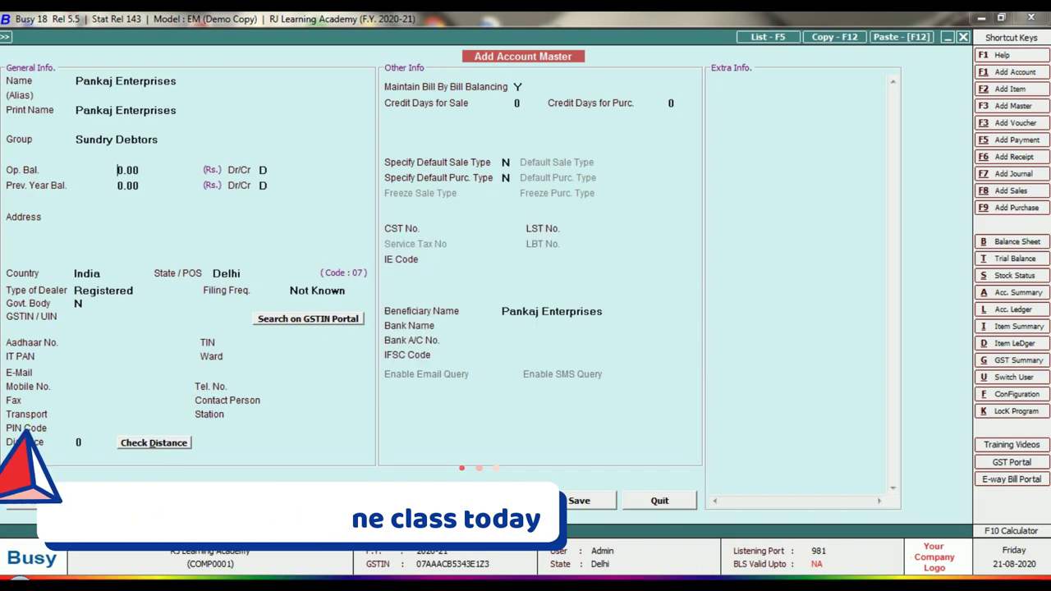
- Keep Registered as the dealer type and choose Monthly filing frequency
{"action": "key", "text": "Return"}
{"action": "key", "text": "Return"}
{"action": "key", "text": "Return"}
{"action": "key", "text": "Return"}
{"action": "key", "text": "Return"}
{"action": "key", "text": "Return"}
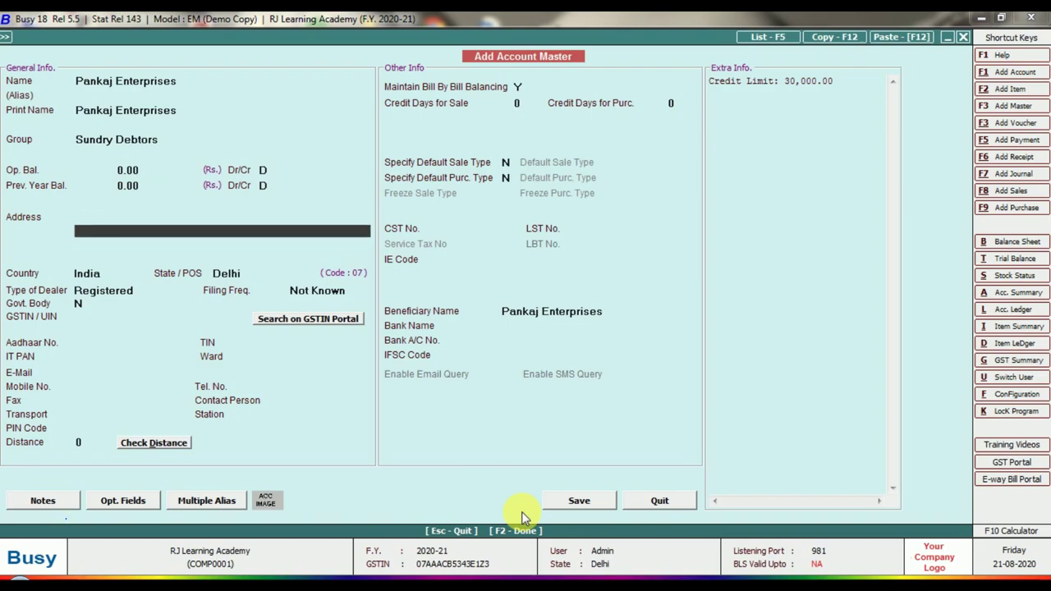
{"action": "key", "text": "Return"}
{"action": "key", "text": "Return"}
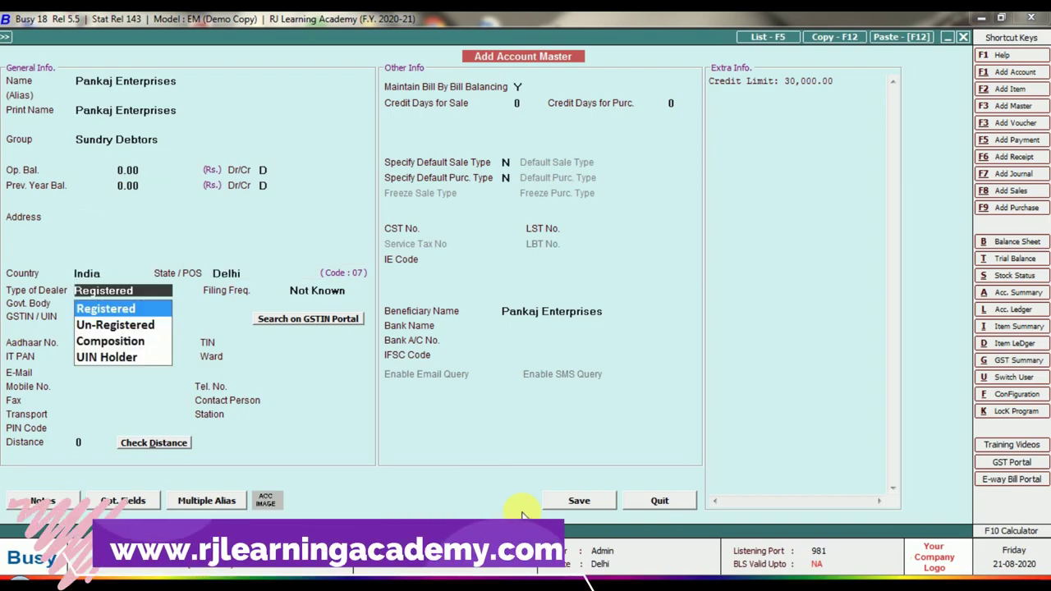
{"action": "key", "text": "Return"}
{"action": "key", "text": "Down"}
{"action": "key", "text": "Return"}
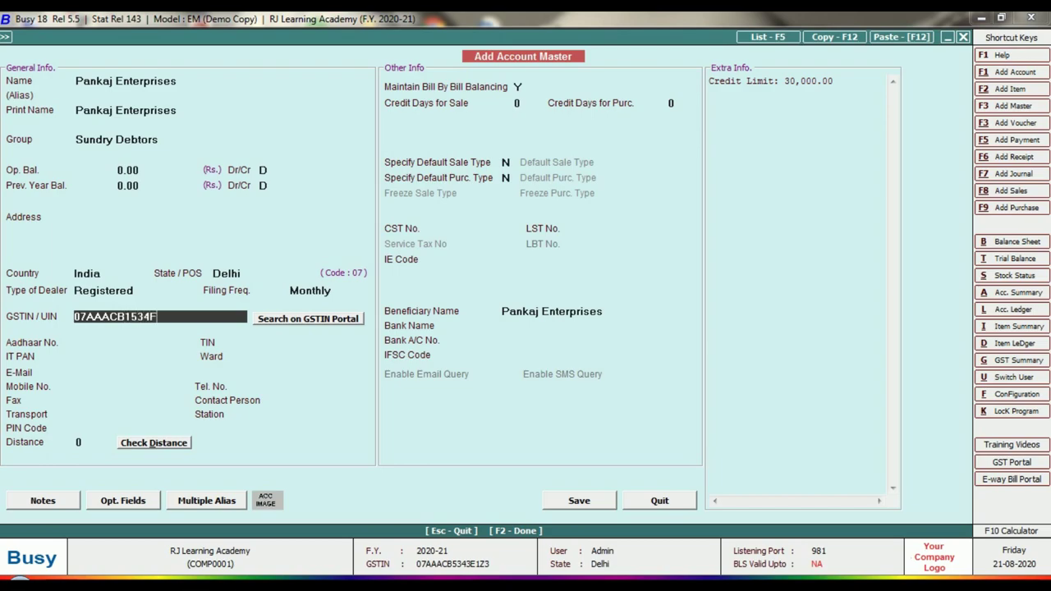
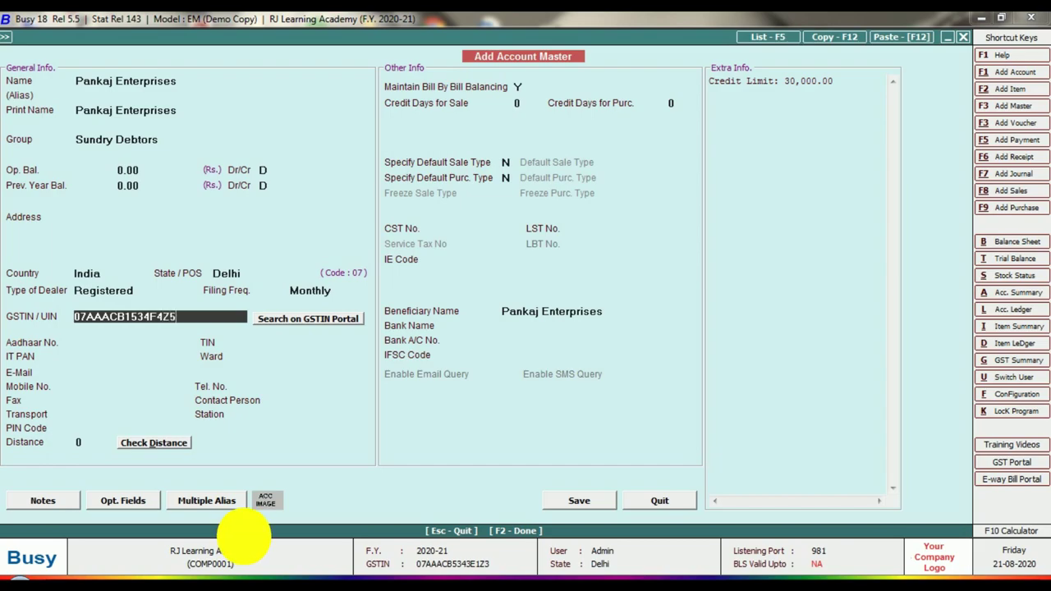
- Enter the party's GSTIN so the PAN fills in, then save the account
{"action": "key", "text": "Return"}
{"action": "key", "text": "Return"}
{"action": "key", "text": "Return"}
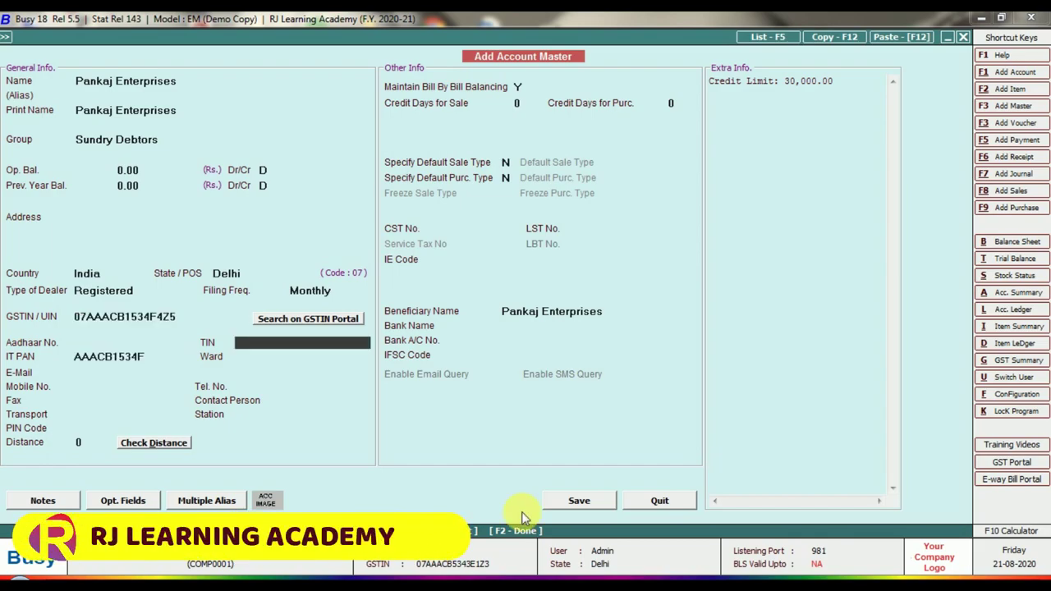
{"action": "key", "text": "Return"}
{"action": "key", "text": "Return"}
{"action": "key", "text": "Return"}
{"action": "key", "text": "Return"}
{"action": "key", "text": "Return"}
{"action": "key", "text": "Return"}
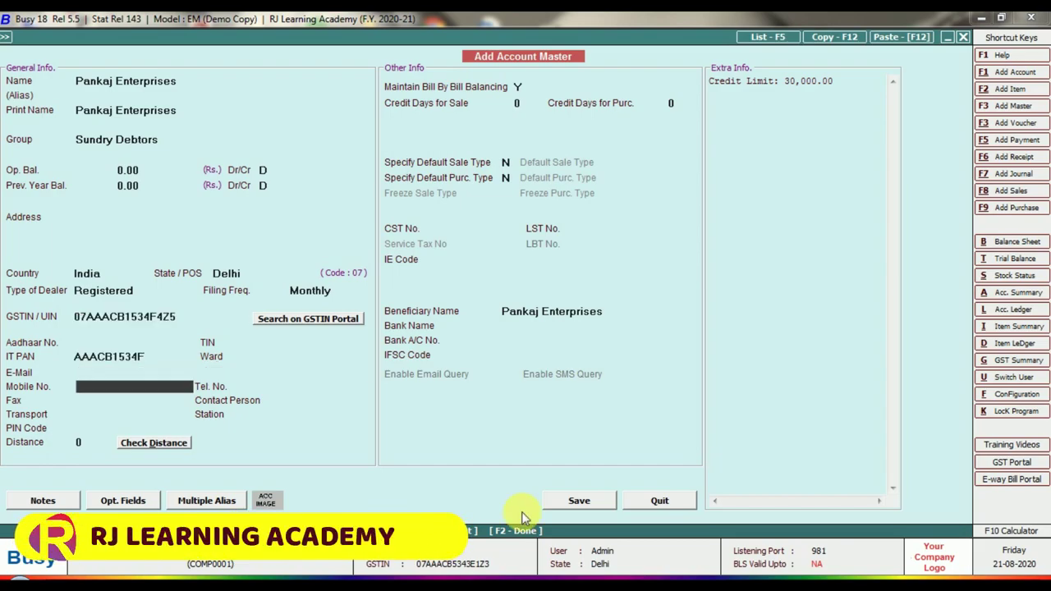
{"action": "key", "text": "Return"}
{"action": "key", "text": "Return"}
{"action": "key", "text": "Return"}
{"action": "key", "text": "Return"}
{"action": "key", "text": "Return"}
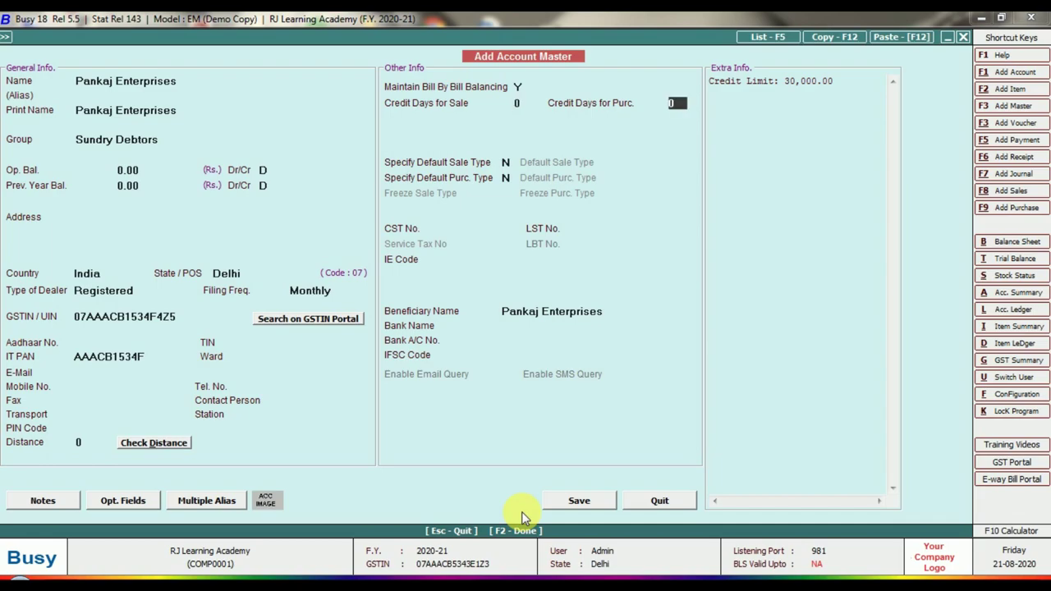
{"action": "key", "text": "Return"}
{"action": "key", "text": "Return"}
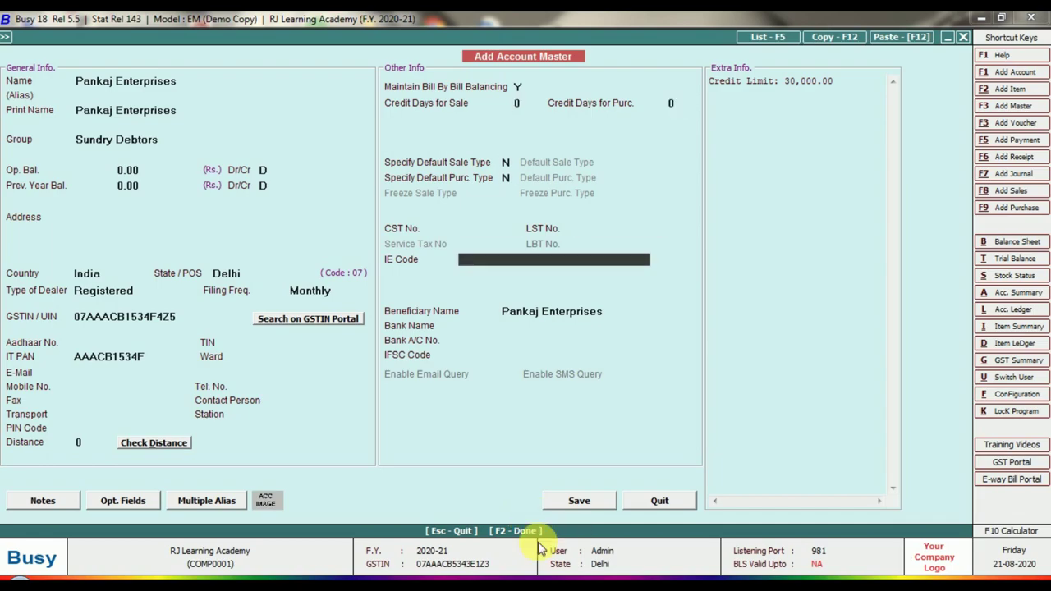
{"action": "left_click", "coordinate": [577, 504]}
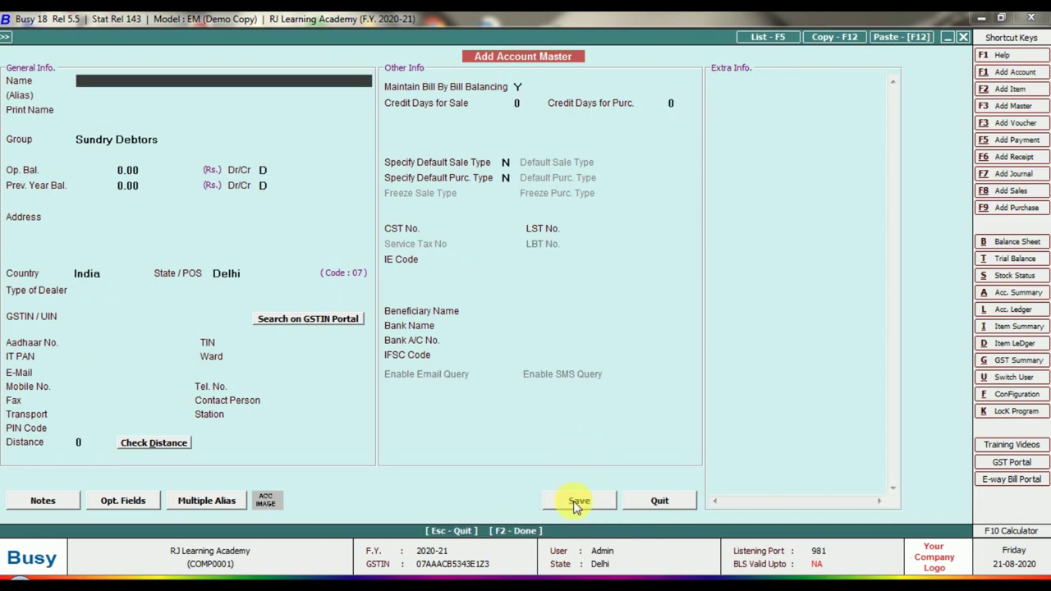
- Start a new sales voucher with Pankaj Enterprises as the party
{"action": "key", "text": "Escape"}
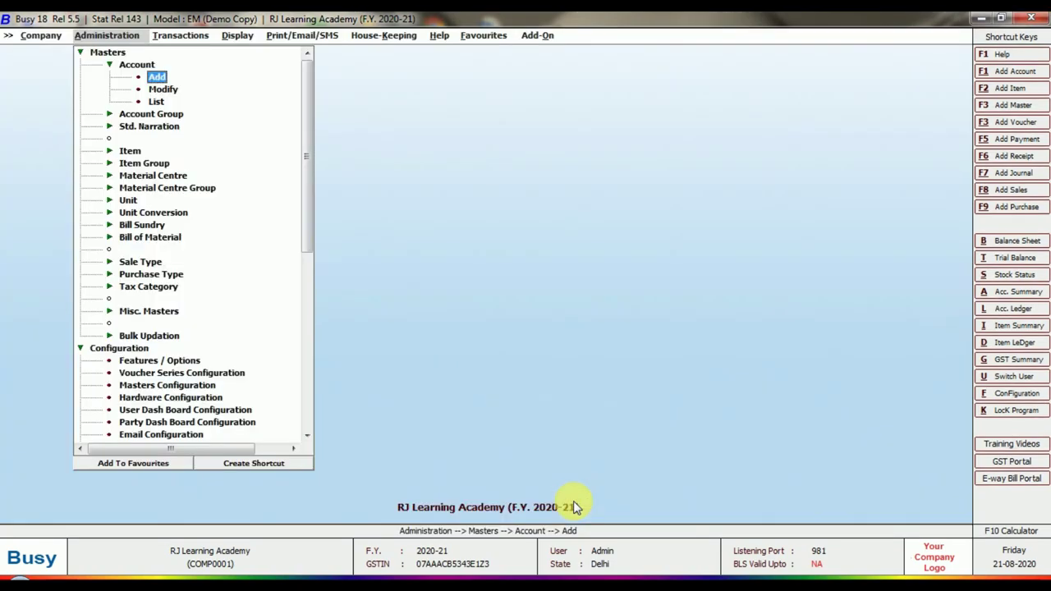
{"action": "key", "text": "Right"}
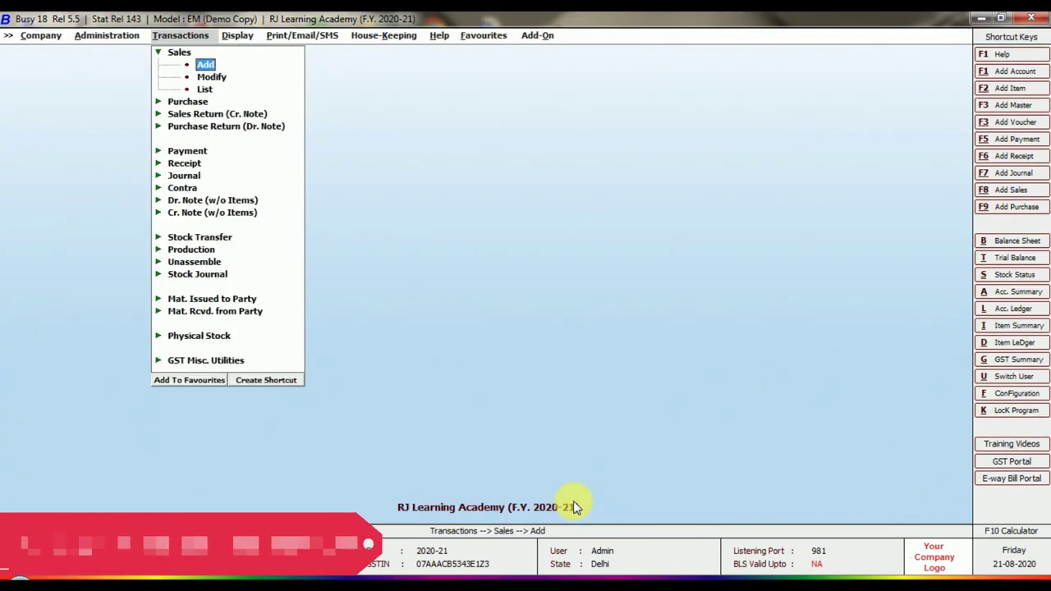
{"action": "key", "text": "Return"}
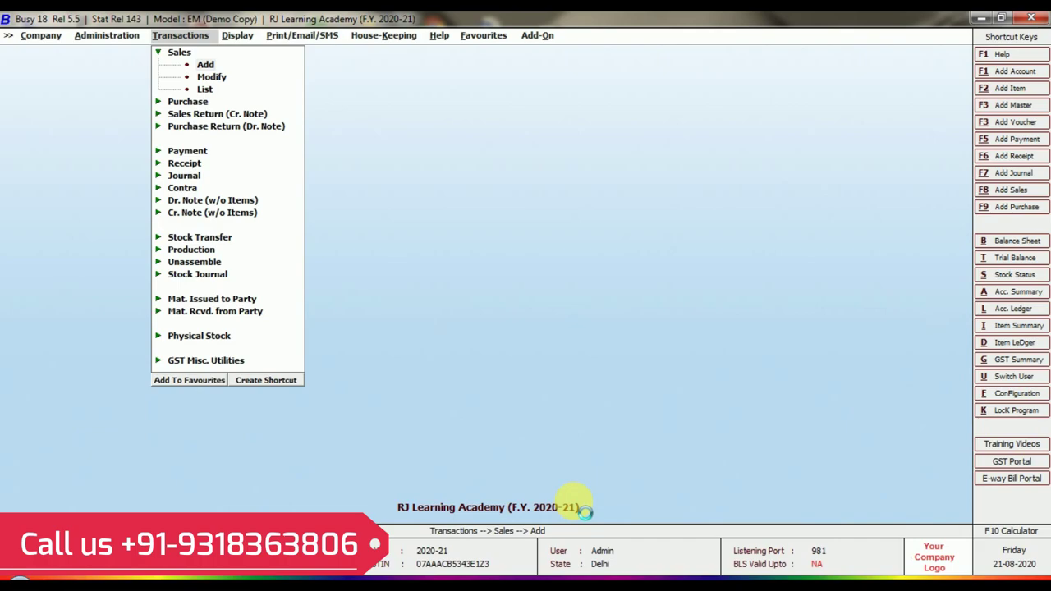
{"action": "key", "text": "Return"}
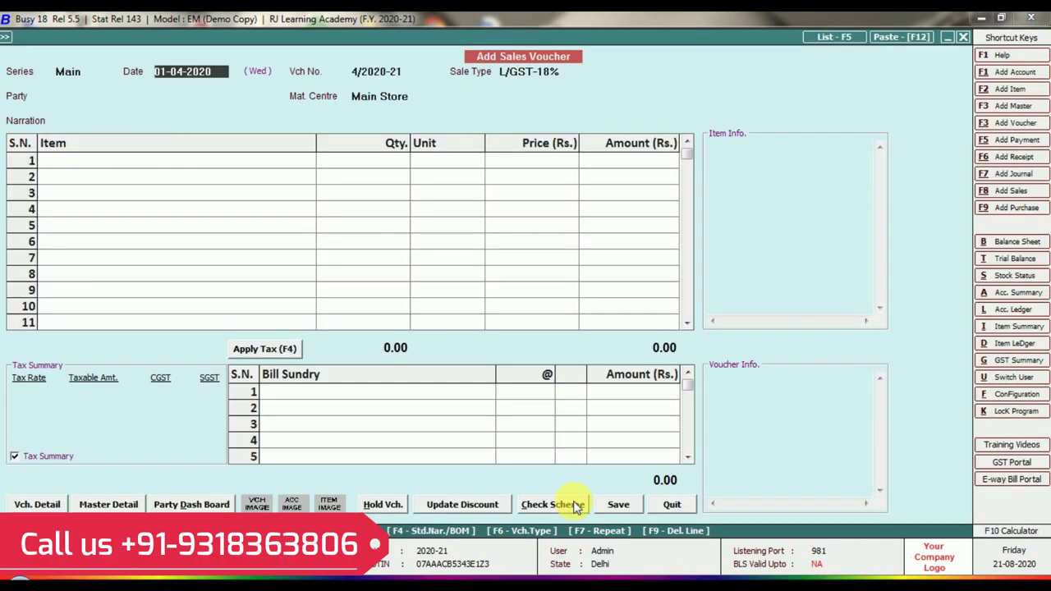
{"action": "key", "text": "Return"}
{"action": "key", "text": "Return"}
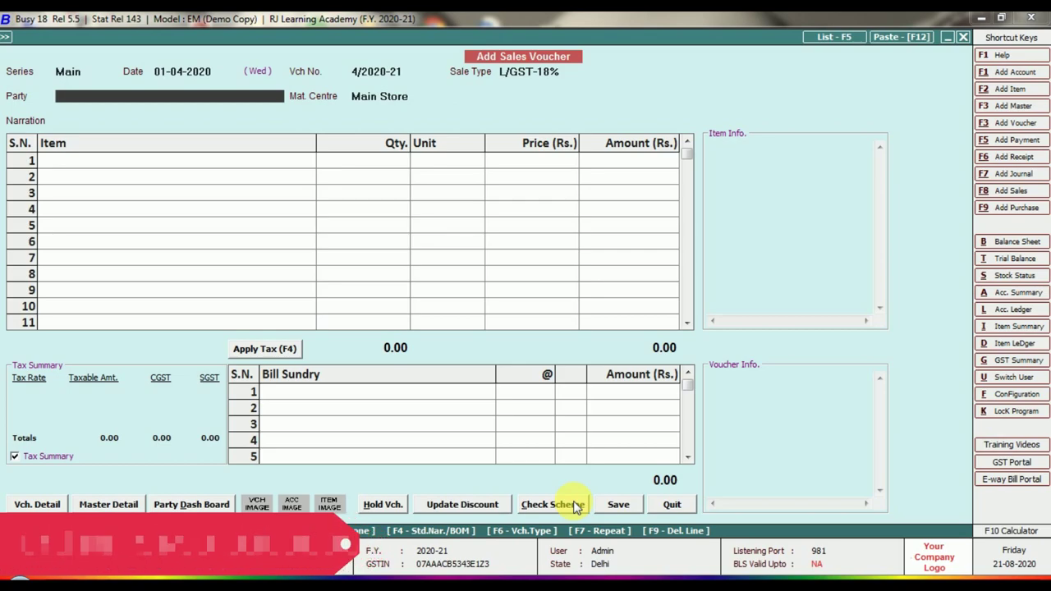
{"action": "type", "text": "pan"}
{"action": "key", "text": "Return"}
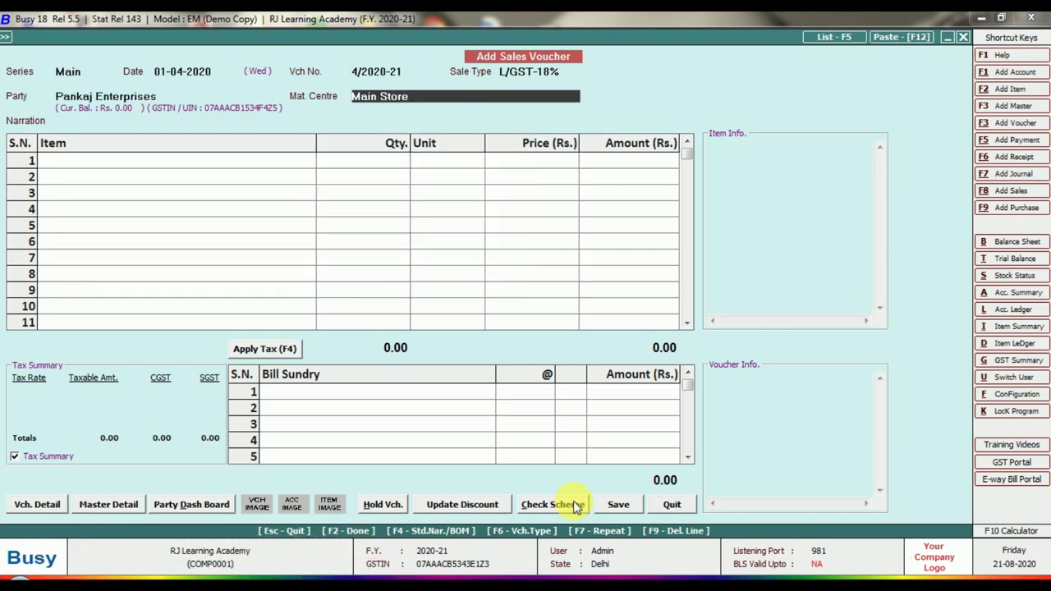
{"action": "key", "text": "Return"}
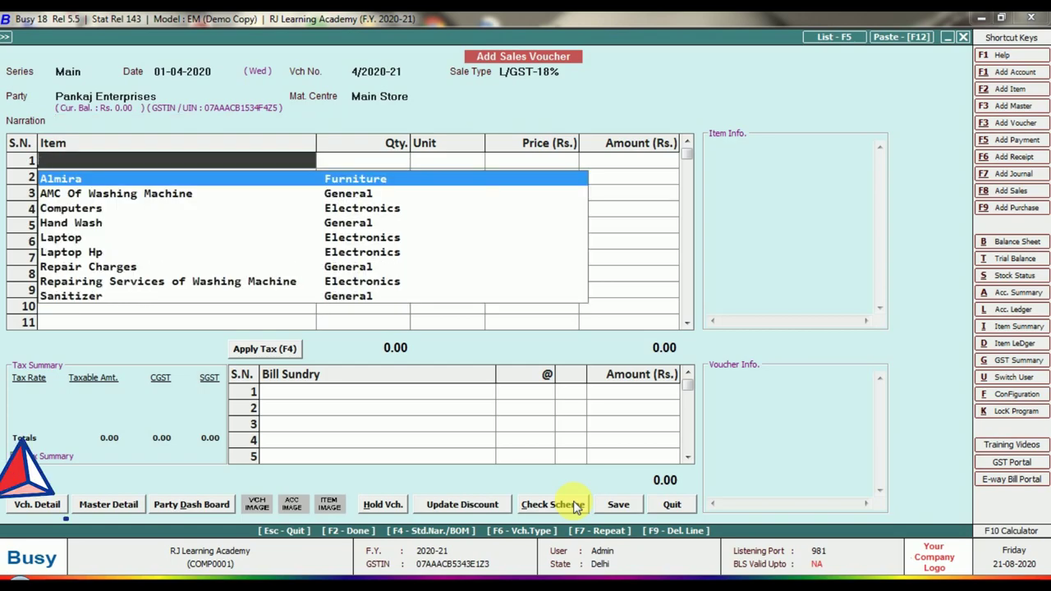
- Add Computers on the first item row with a quantity of 2
{"action": "type", "text": "comp"}
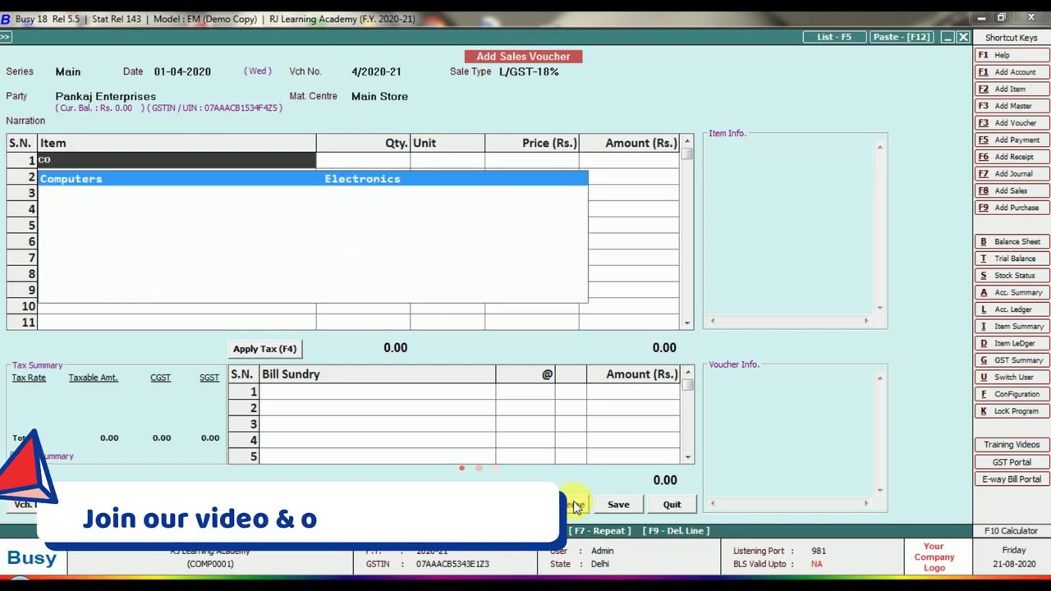
{"action": "key", "text": "Return"}
{"action": "type", "text": "10"}
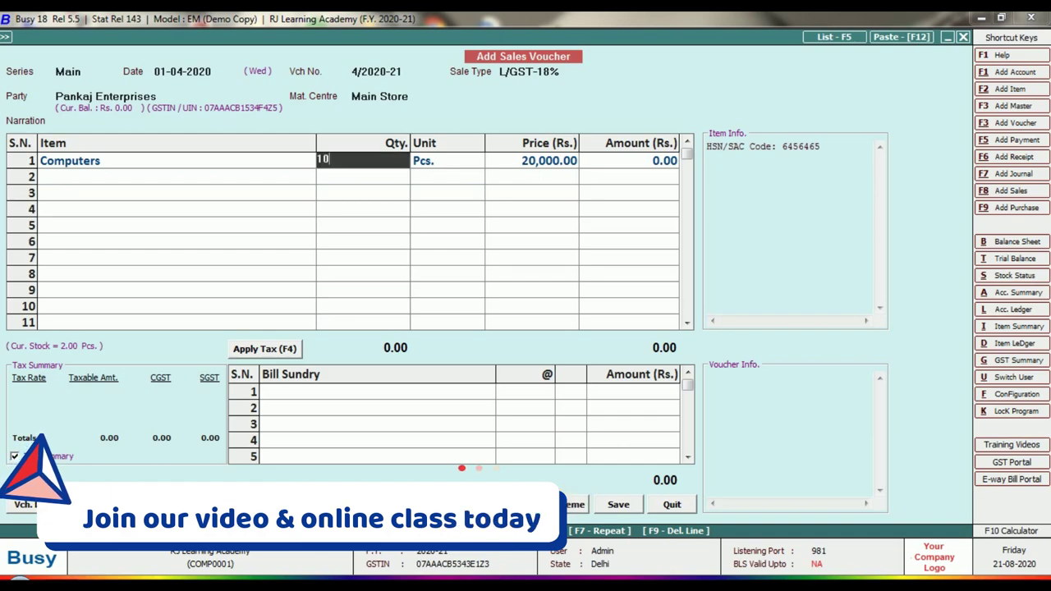
{"action": "key", "text": "Return"}
{"action": "key", "text": "Return"}
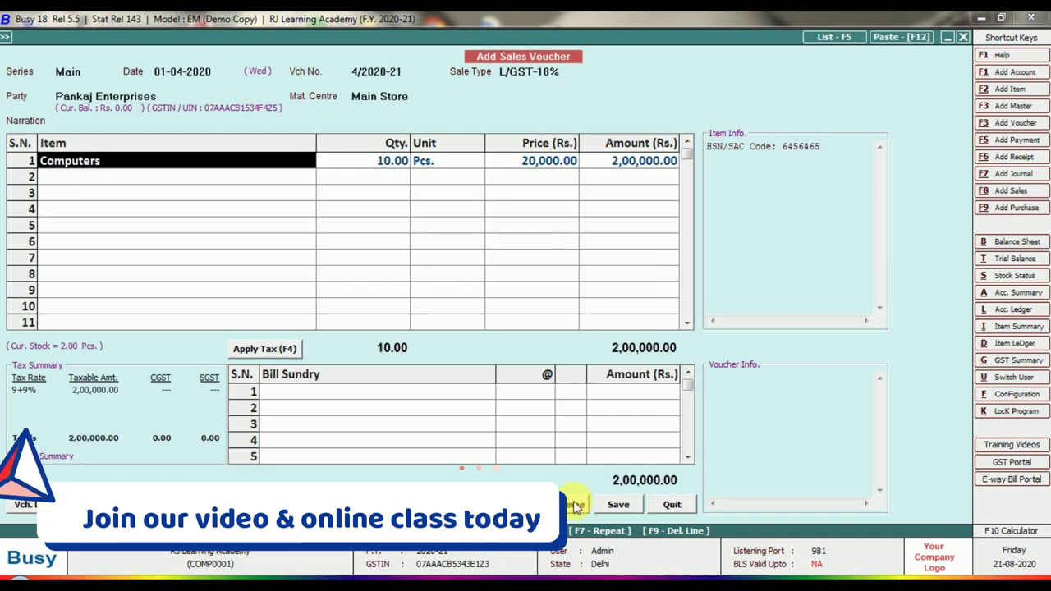
{"action": "type", "text": "2"}
{"action": "key", "text": "Return"}
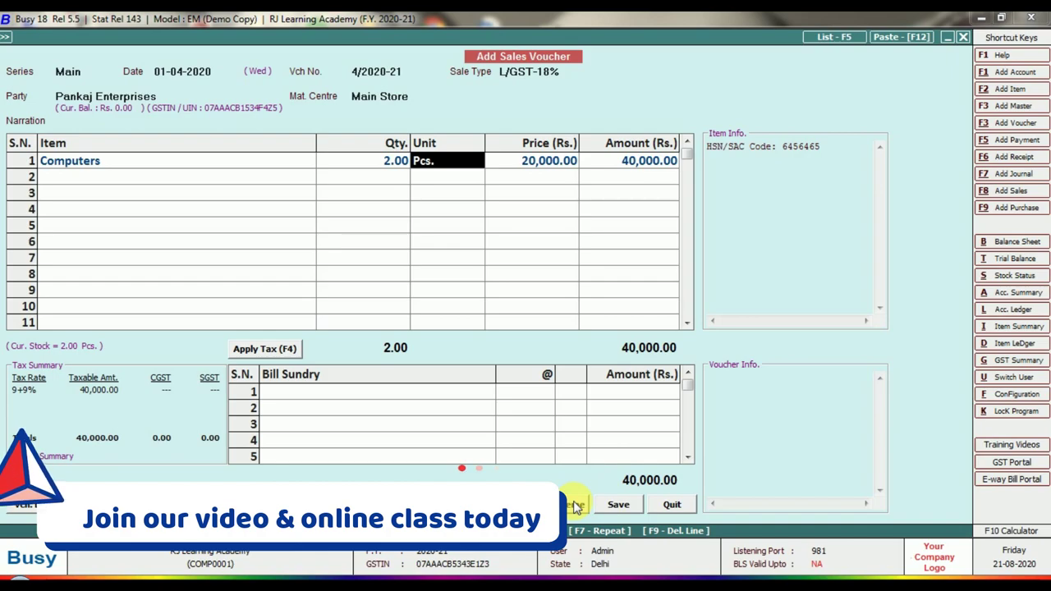
{"action": "key", "text": "Return"}
{"action": "key", "text": "Return"}
{"action": "key", "text": "Return"}
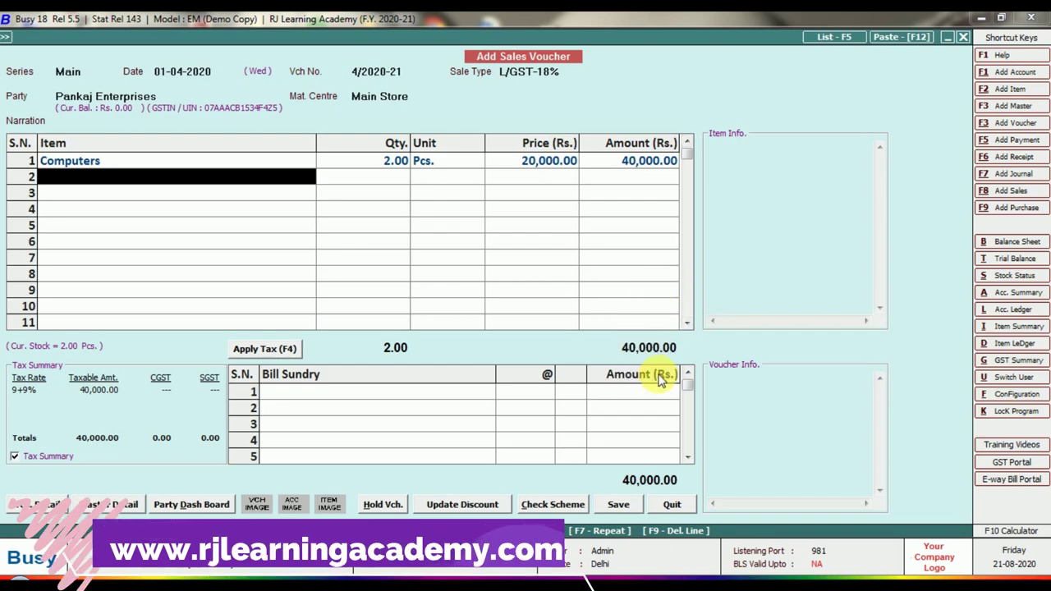
- Change the Computers quantity to 1 and apply 9% CGST and SGST, totalling 23,600
{"action": "key", "text": "Escape"}
{"action": "key", "text": "Escape"}
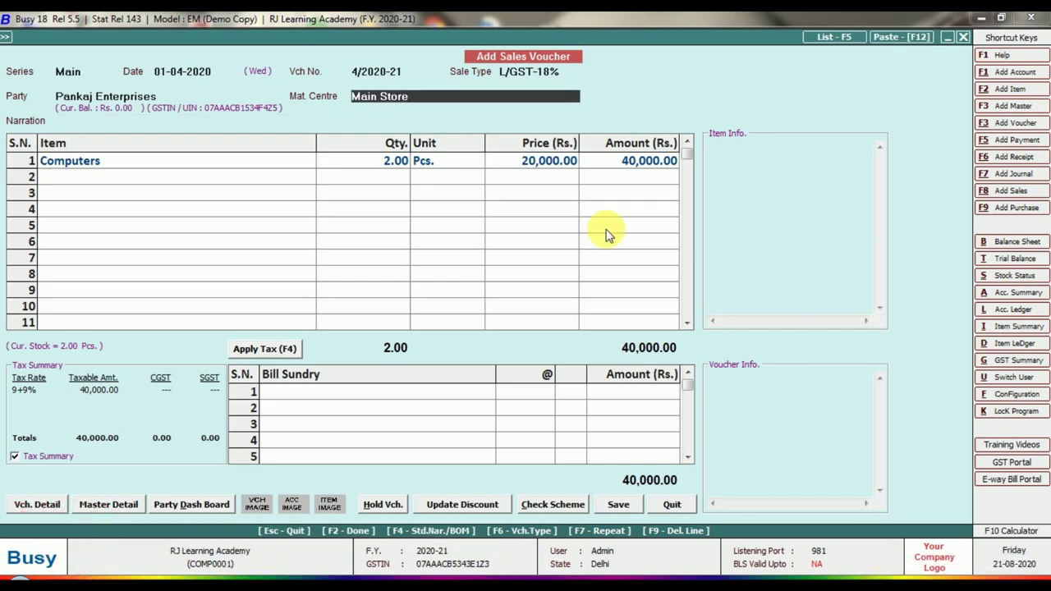
{"action": "left_click", "coordinate": [397, 162]}
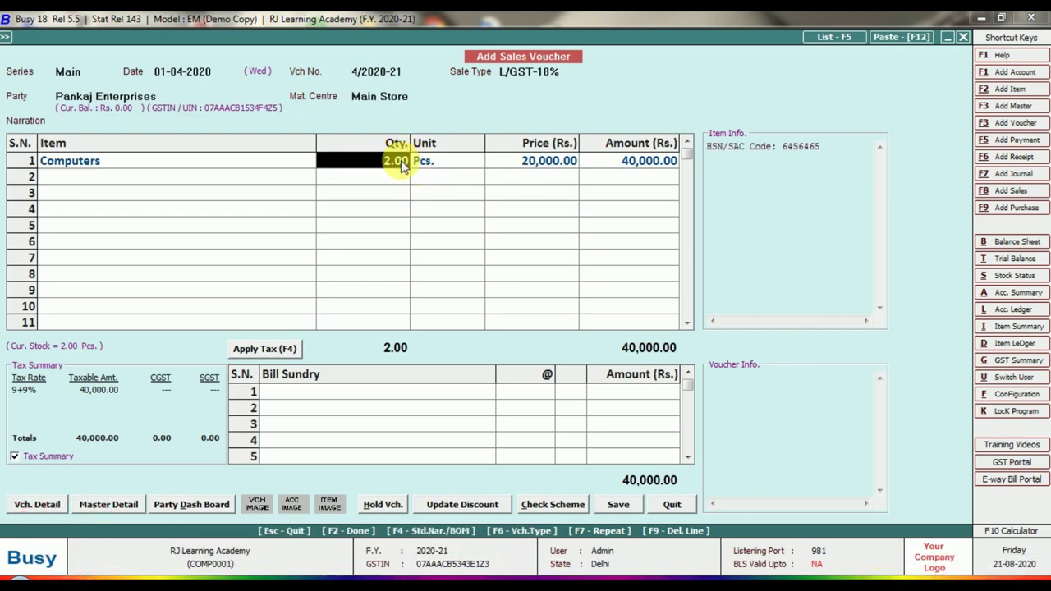
{"action": "type", "text": "1"}
{"action": "key", "text": "Return"}
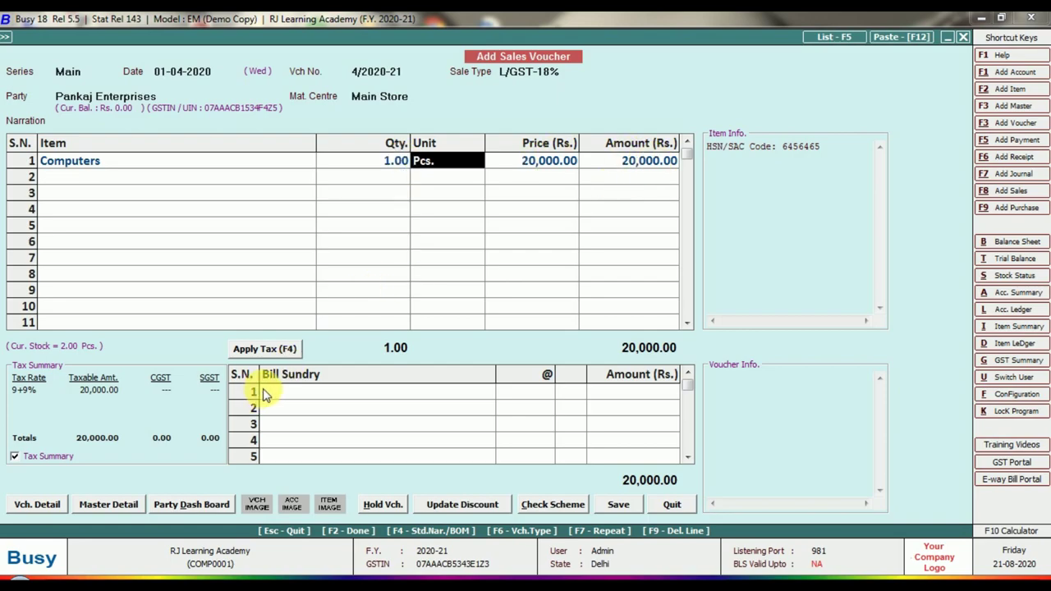
{"action": "left_click", "coordinate": [268, 348]}
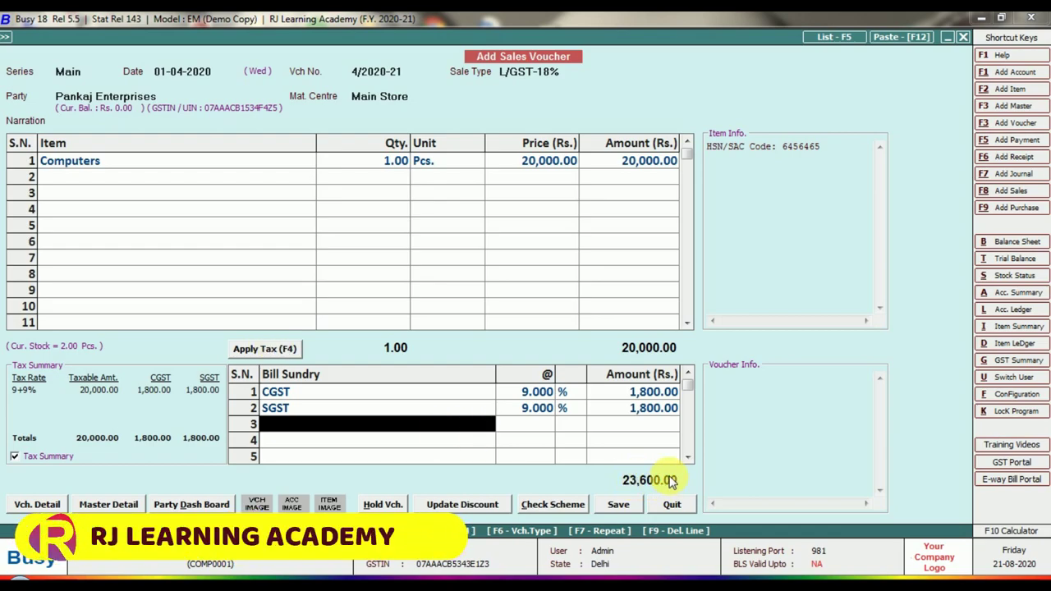
- Save the 23,600 voucher, accepting the new bill reference and skipping invoice printing
{"action": "left_click", "coordinate": [612, 507]}
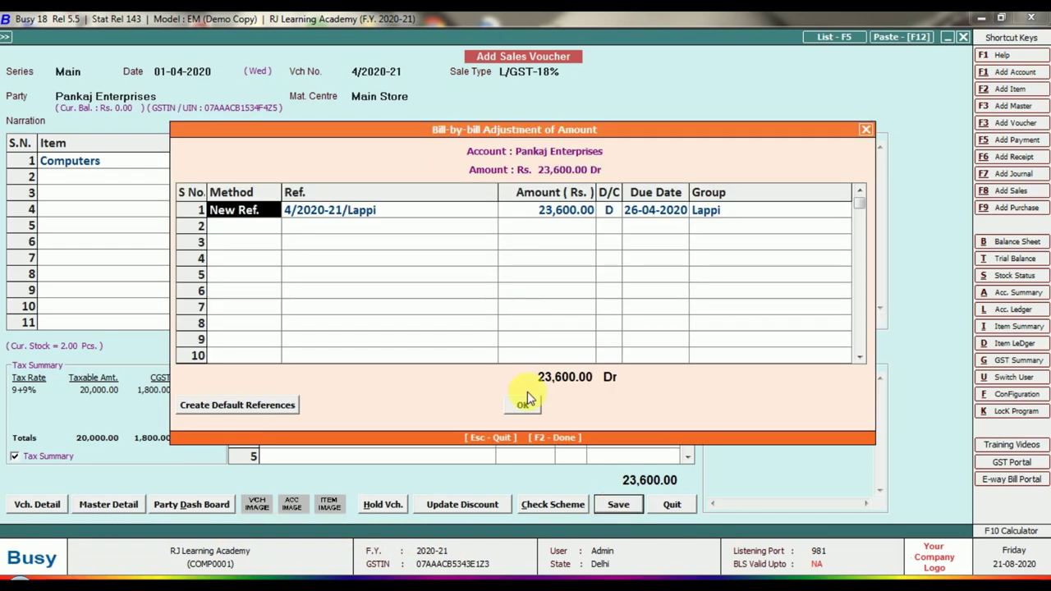
{"action": "left_click", "coordinate": [526, 408]}
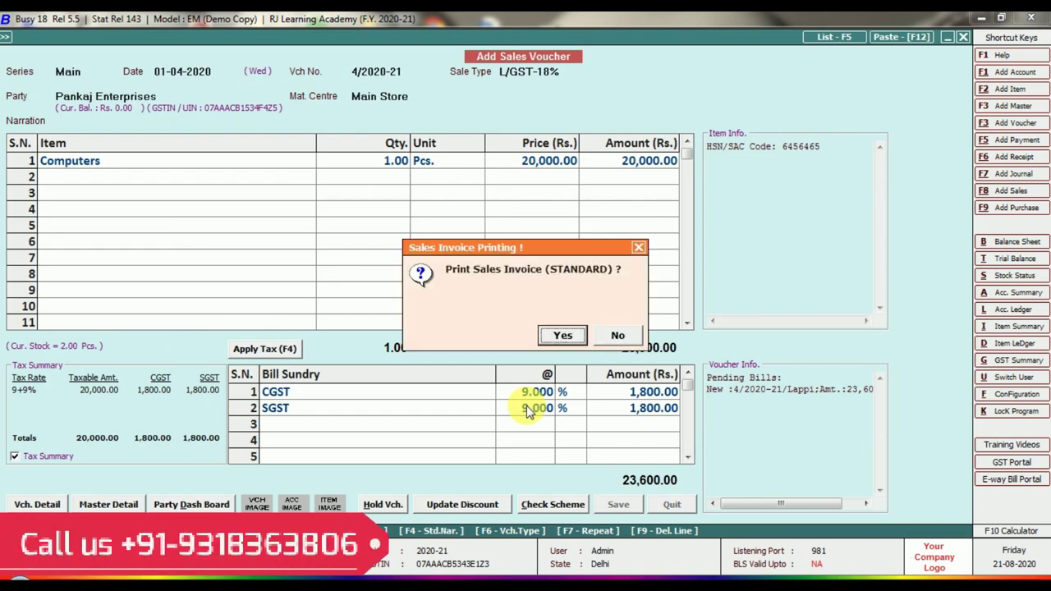
{"action": "left_click", "coordinate": [621, 336]}
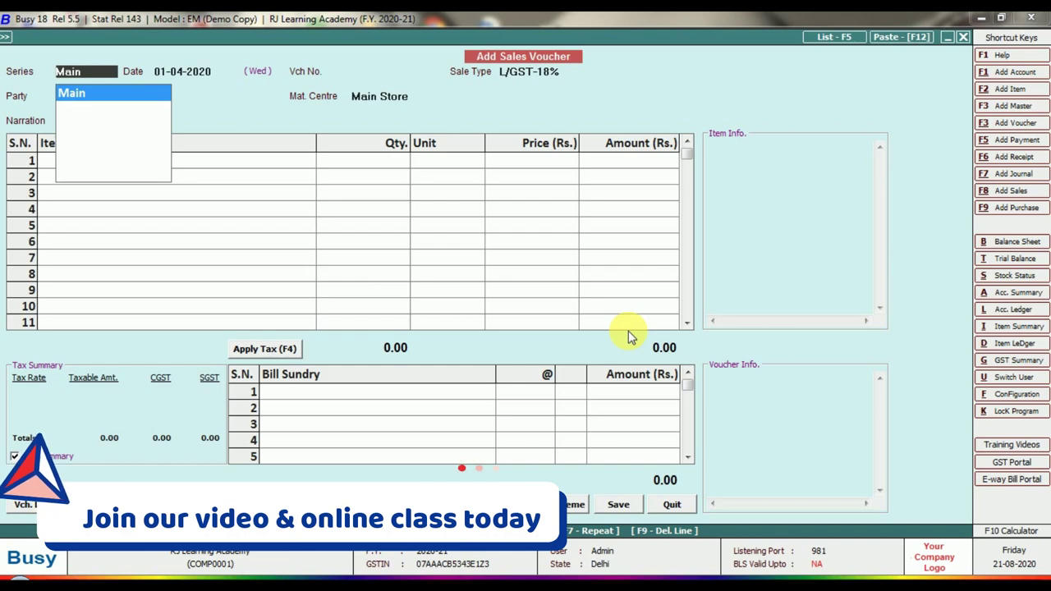
- Start voucher 5/2020-21 in the Main series with Pankaj Enterprises as the party
{"action": "key", "text": "Return"}
{"action": "key", "text": "Return"}
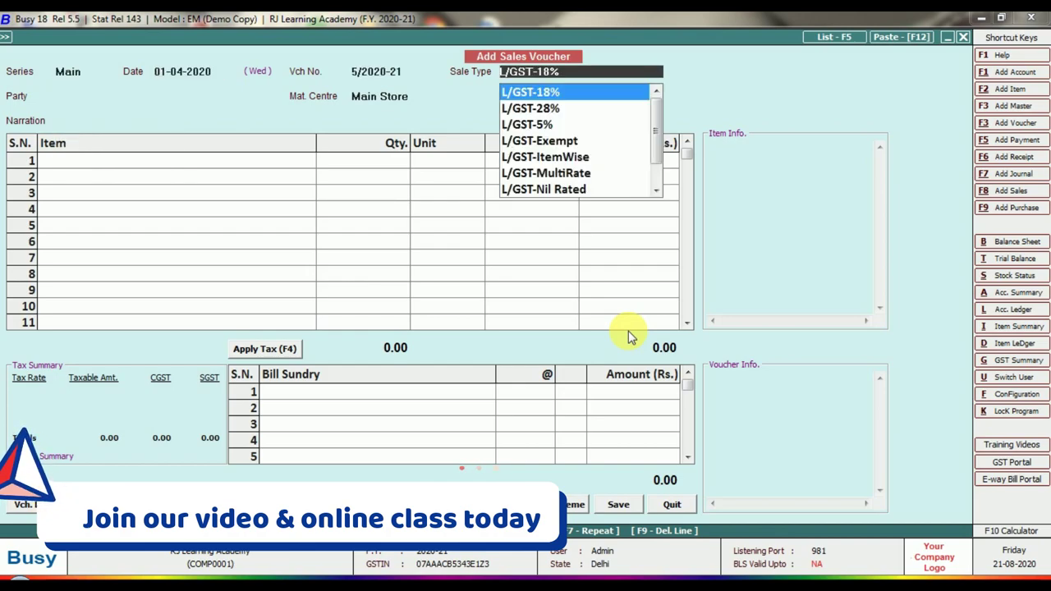
{"action": "key", "text": "Return"}
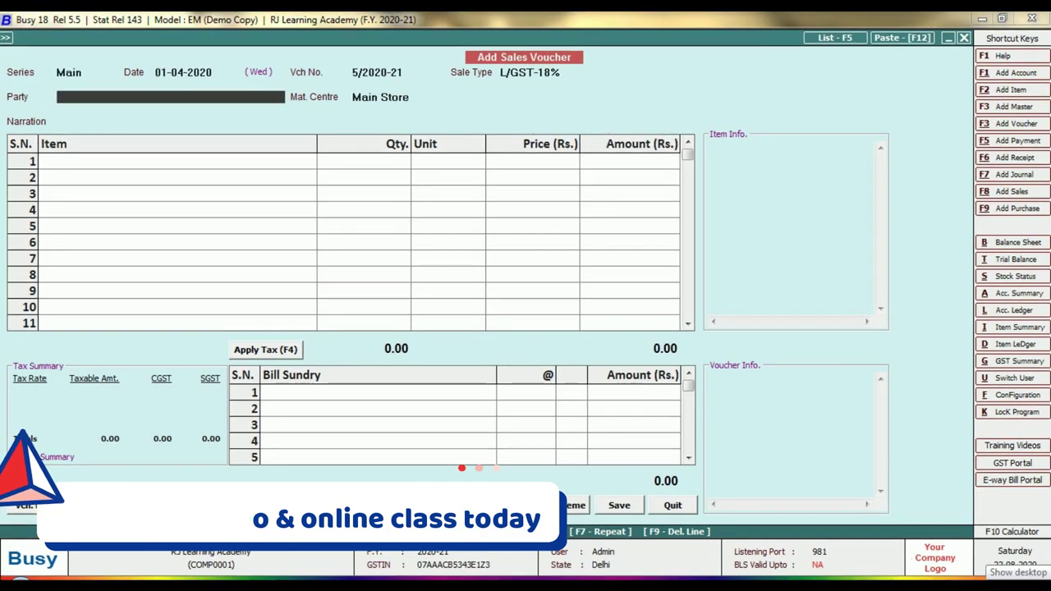
{"action": "key", "text": "Return"}
{"action": "key", "text": "Return"}
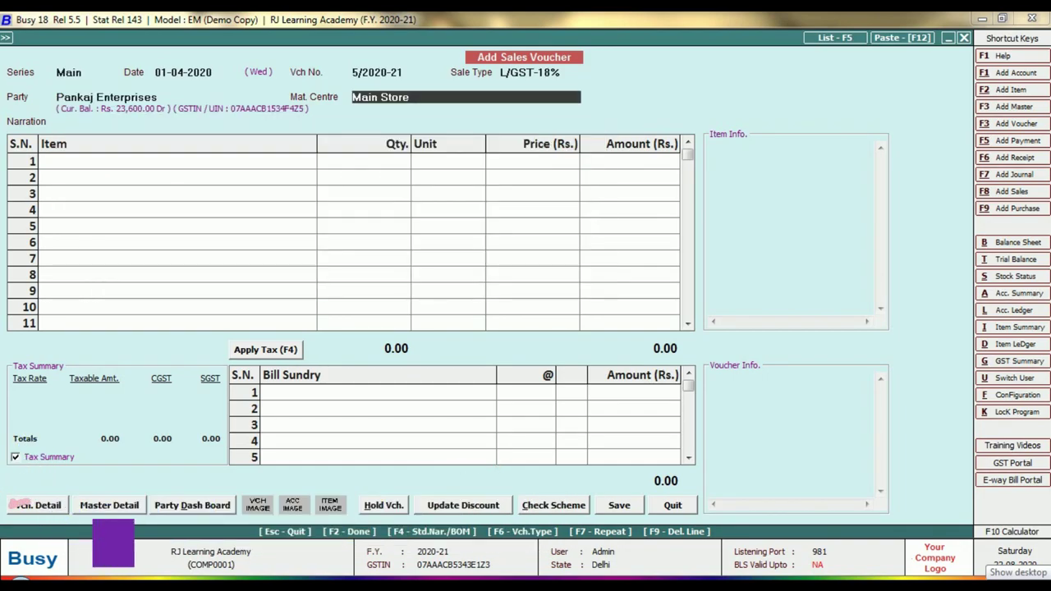
{"action": "key", "text": "Return"}
{"action": "key", "text": "Return"}
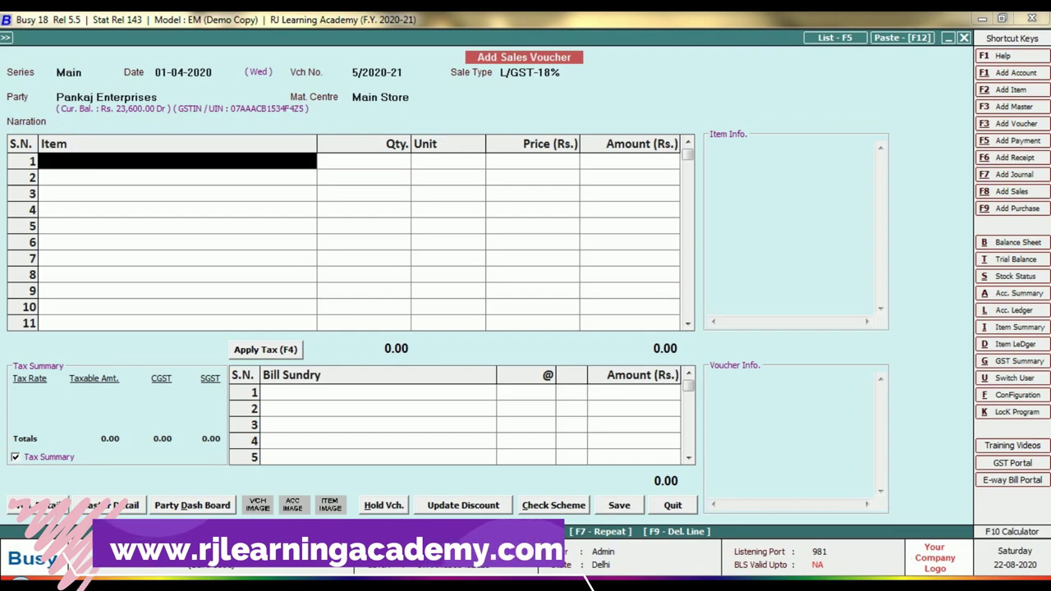
- Bill 2 Laptops at 25,000 and apply 9% CGST and SGST
{"action": "type", "text": "a"}
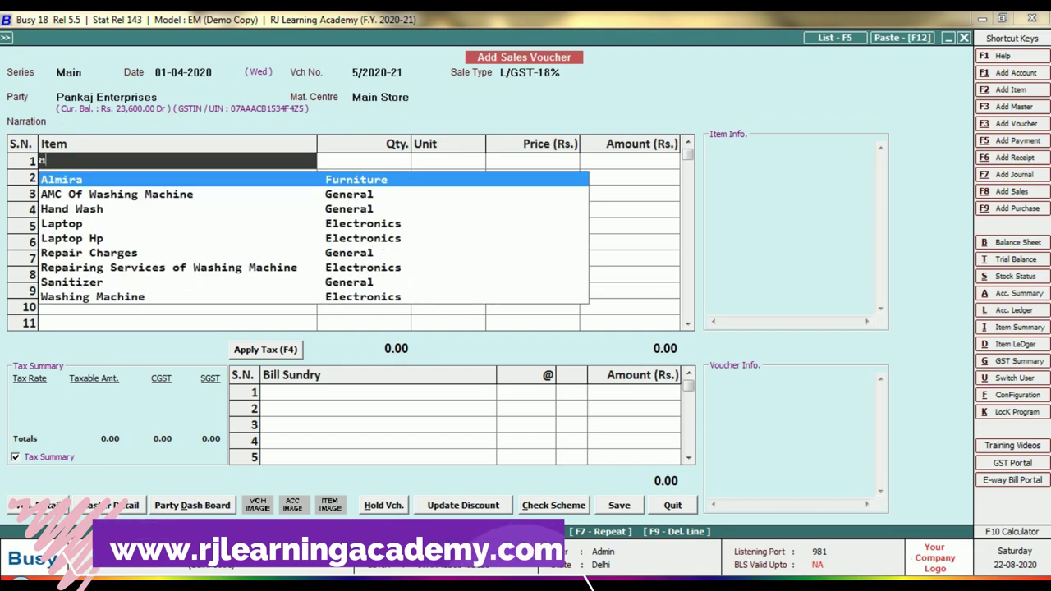
{"action": "key", "text": "Down"}
{"action": "key", "text": "Down"}
{"action": "key", "text": "Down"}
{"action": "key", "text": "Return"}
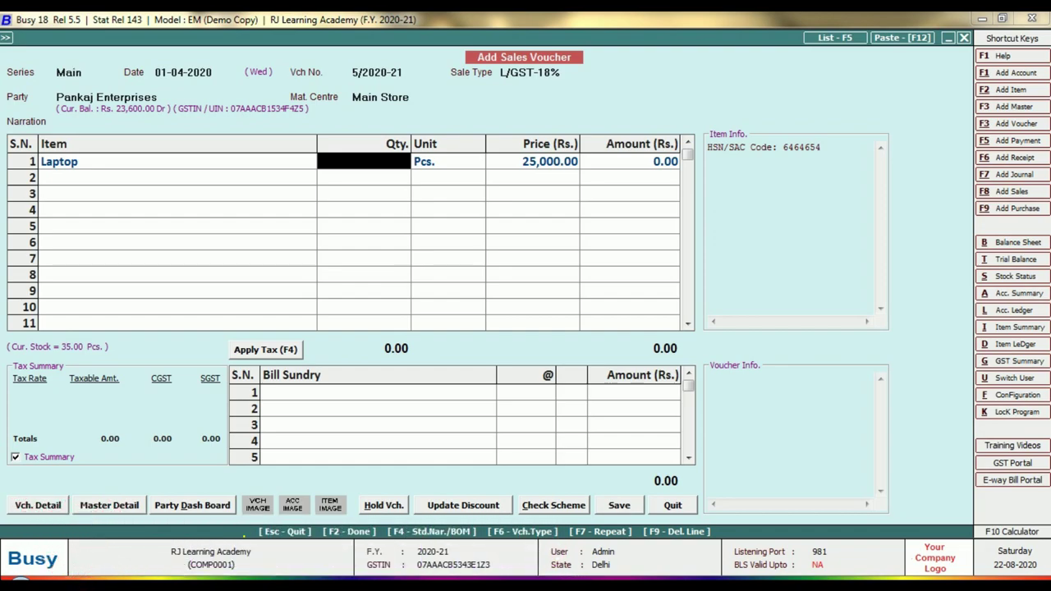
{"action": "type", "text": "2"}
{"action": "key", "text": "Return"}
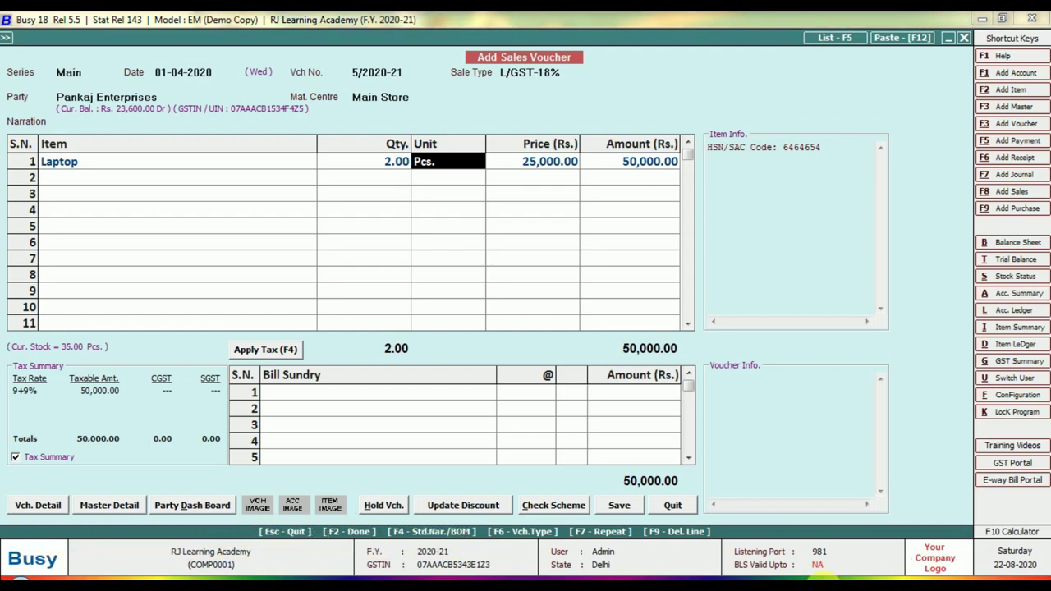
{"action": "left_click", "coordinate": [274, 353]}
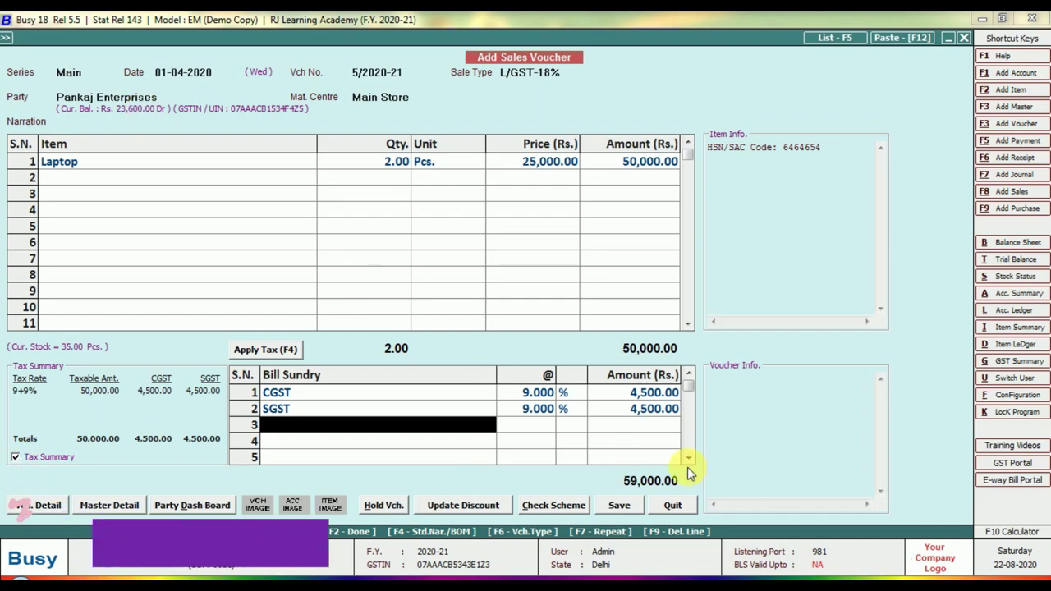
- Save the 59,000 laptop voucher 5/2020-21, overriding the credit-limit warning, keeping the new bill reference, without printing
{"action": "left_click", "coordinate": [619, 505]}
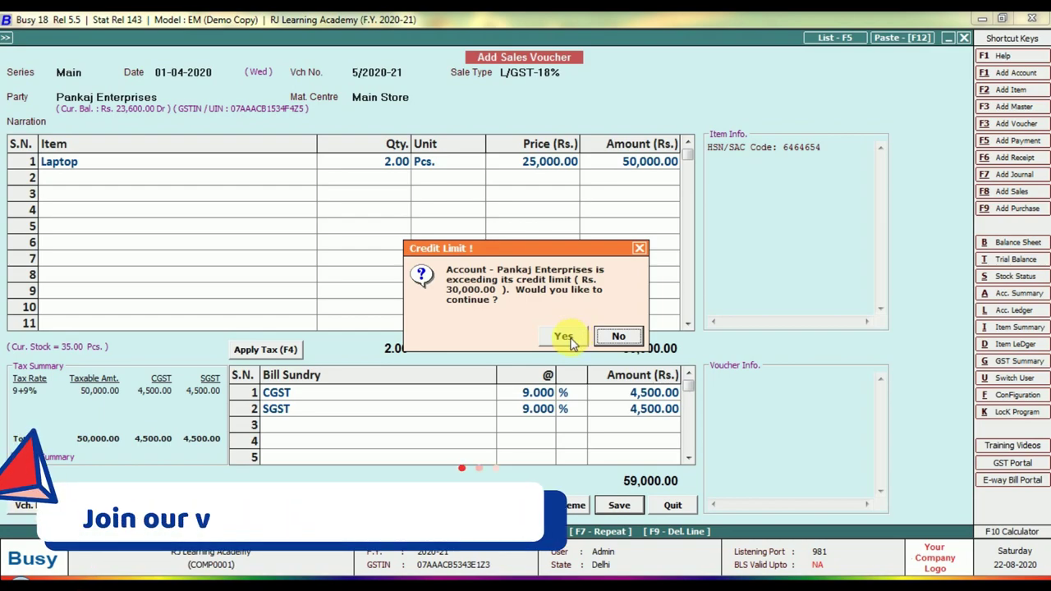
{"action": "left_click", "coordinate": [570, 338]}
{"action": "left_click", "coordinate": [525, 405]}
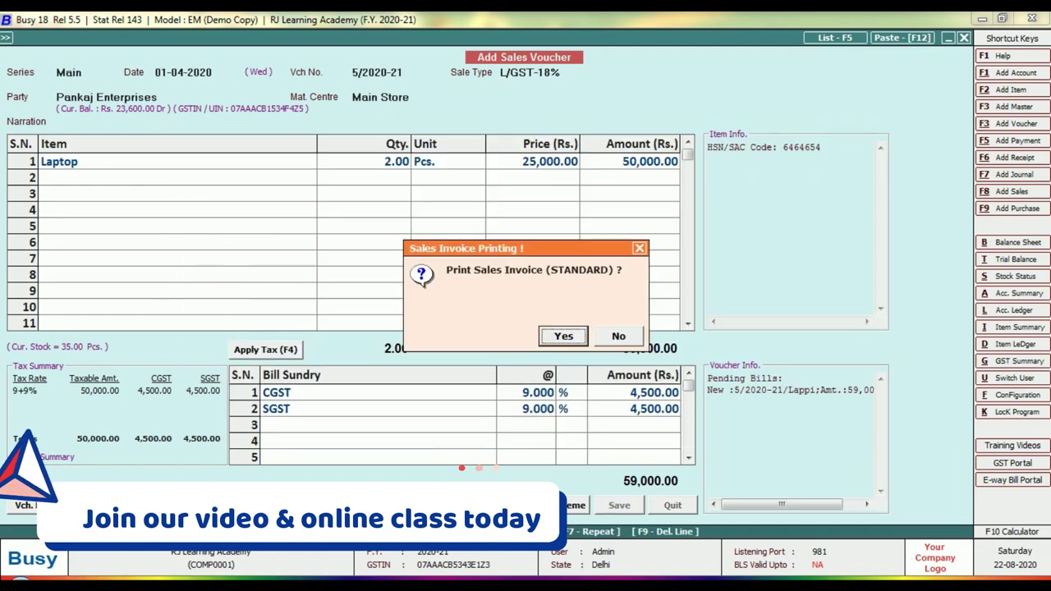
{"action": "left_click", "coordinate": [618, 336]}
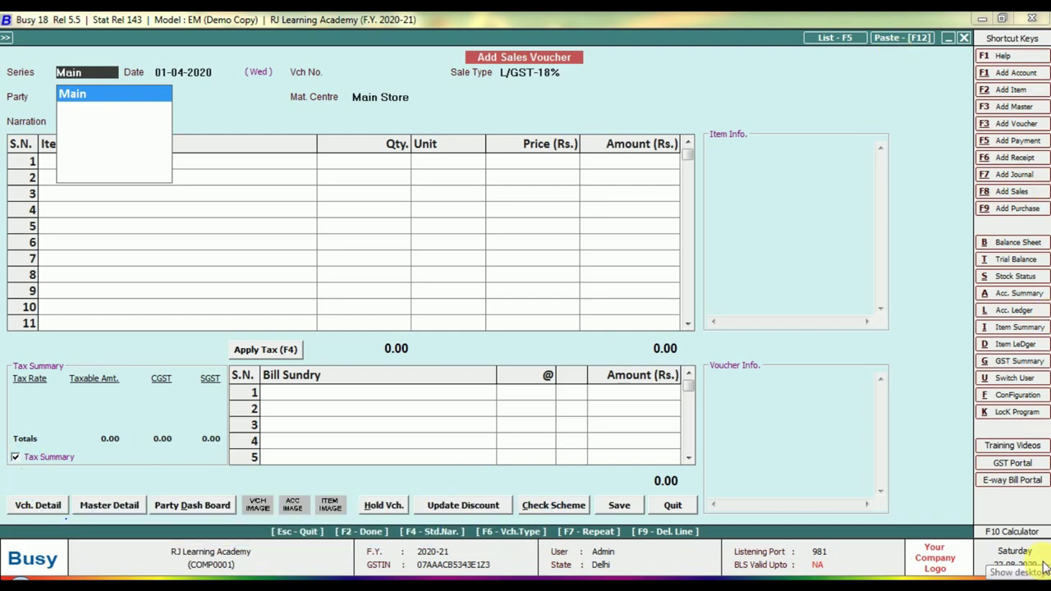
{"action": "key", "text": "F5"}
{"action": "key", "text": "Return"}
{"action": "key", "text": "Return"}
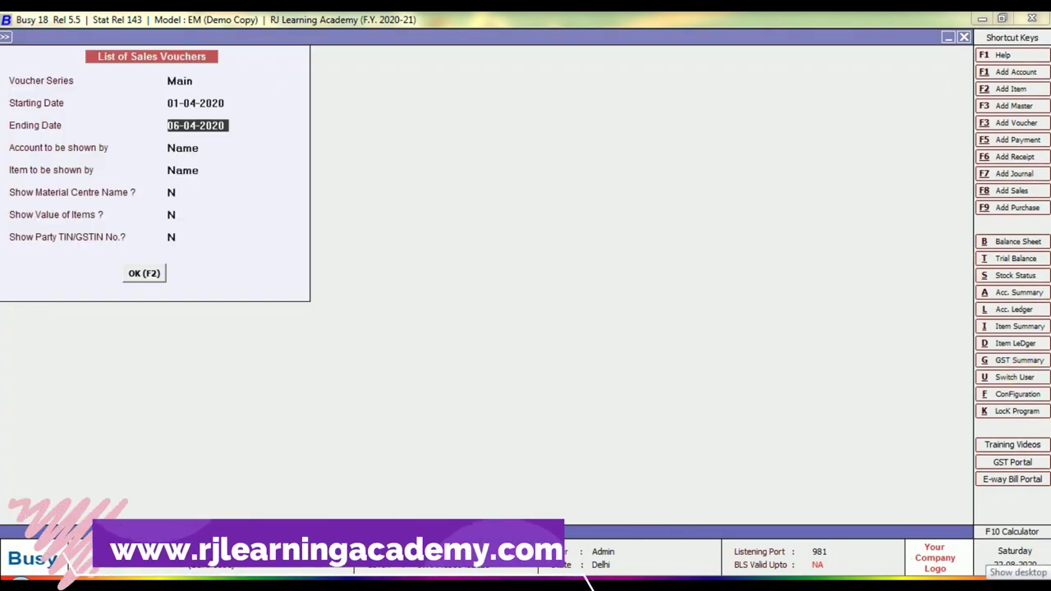
{"action": "key", "text": "Return"}
{"action": "key", "text": "Return"}
{"action": "key", "text": "Return"}
{"action": "key", "text": "Return"}
{"action": "key", "text": "Return"}
{"action": "key", "text": "Return"}
{"action": "key", "text": "Return"}
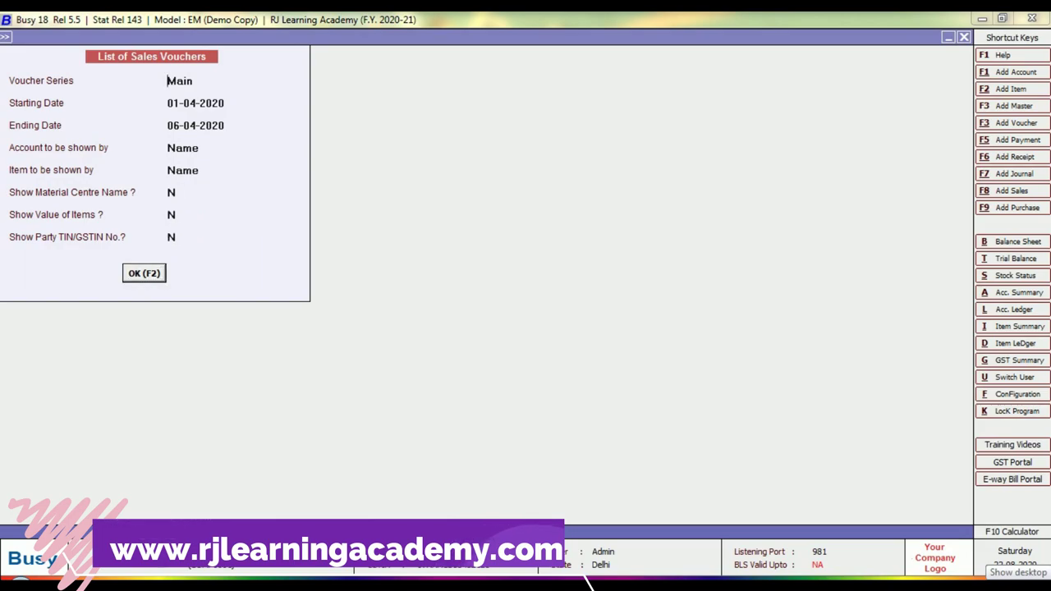
{"action": "key", "text": "F2"}
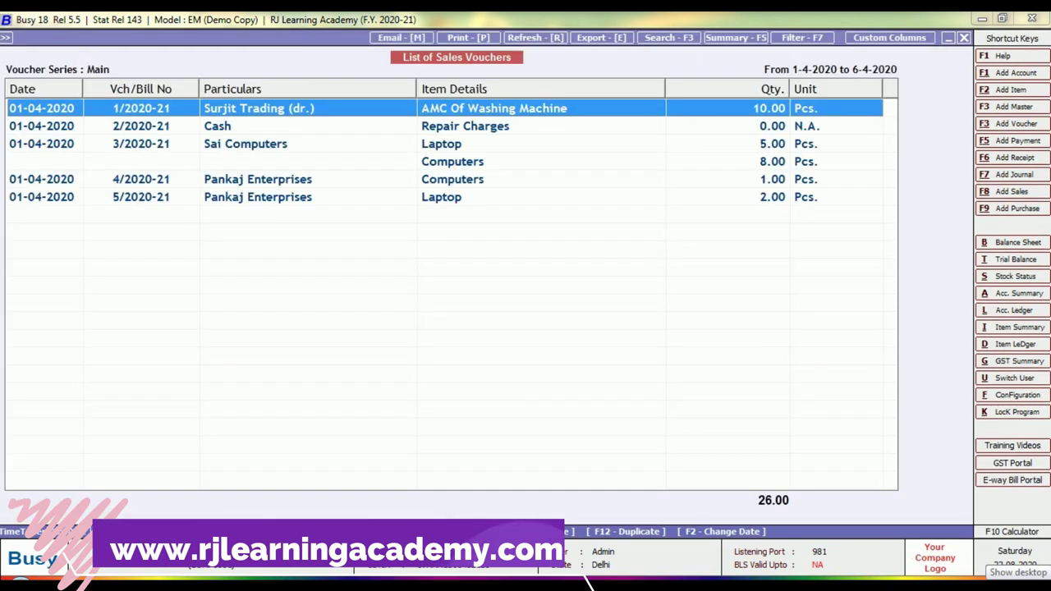
{"action": "key", "text": "Down"}
{"action": "key", "text": "Down"}
{"action": "key", "text": "Down"}
{"action": "key", "text": "Down"}
{"action": "key", "text": "Down"}
{"action": "key", "text": "Up"}
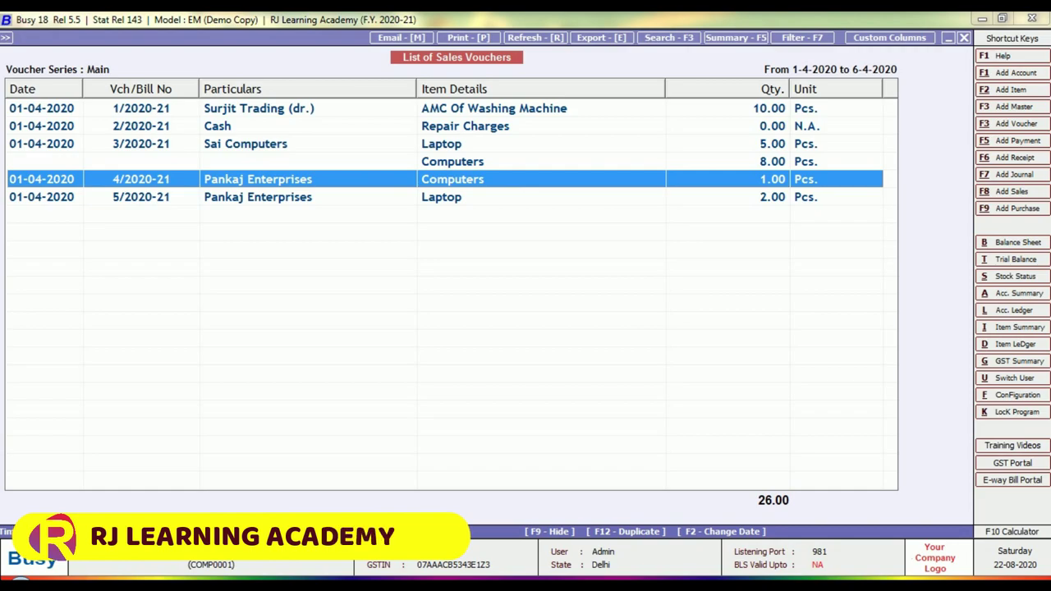
{"action": "key", "text": "Escape"}
{"action": "key", "text": "F8"}
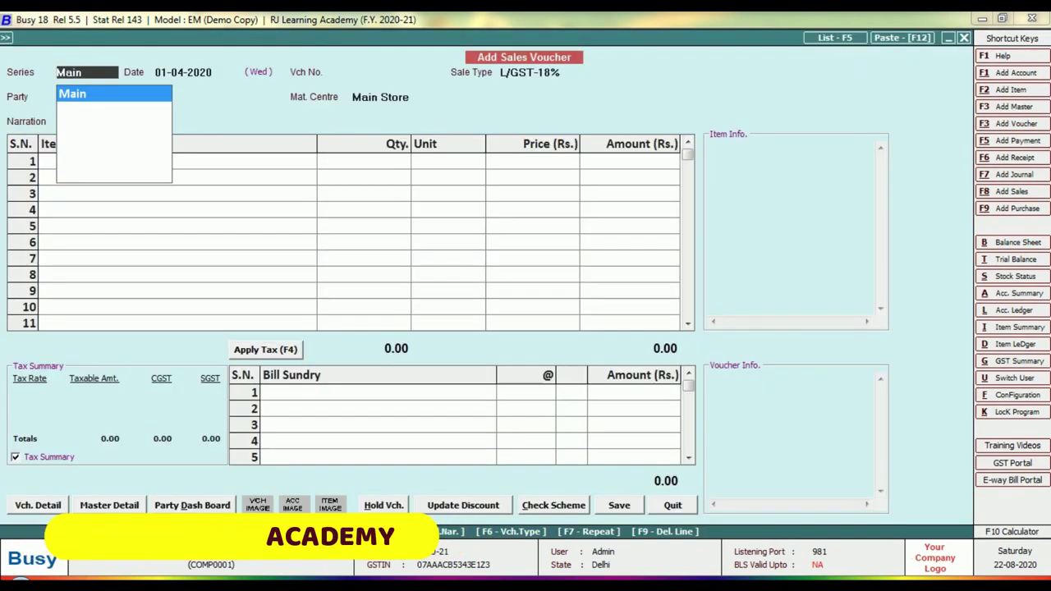